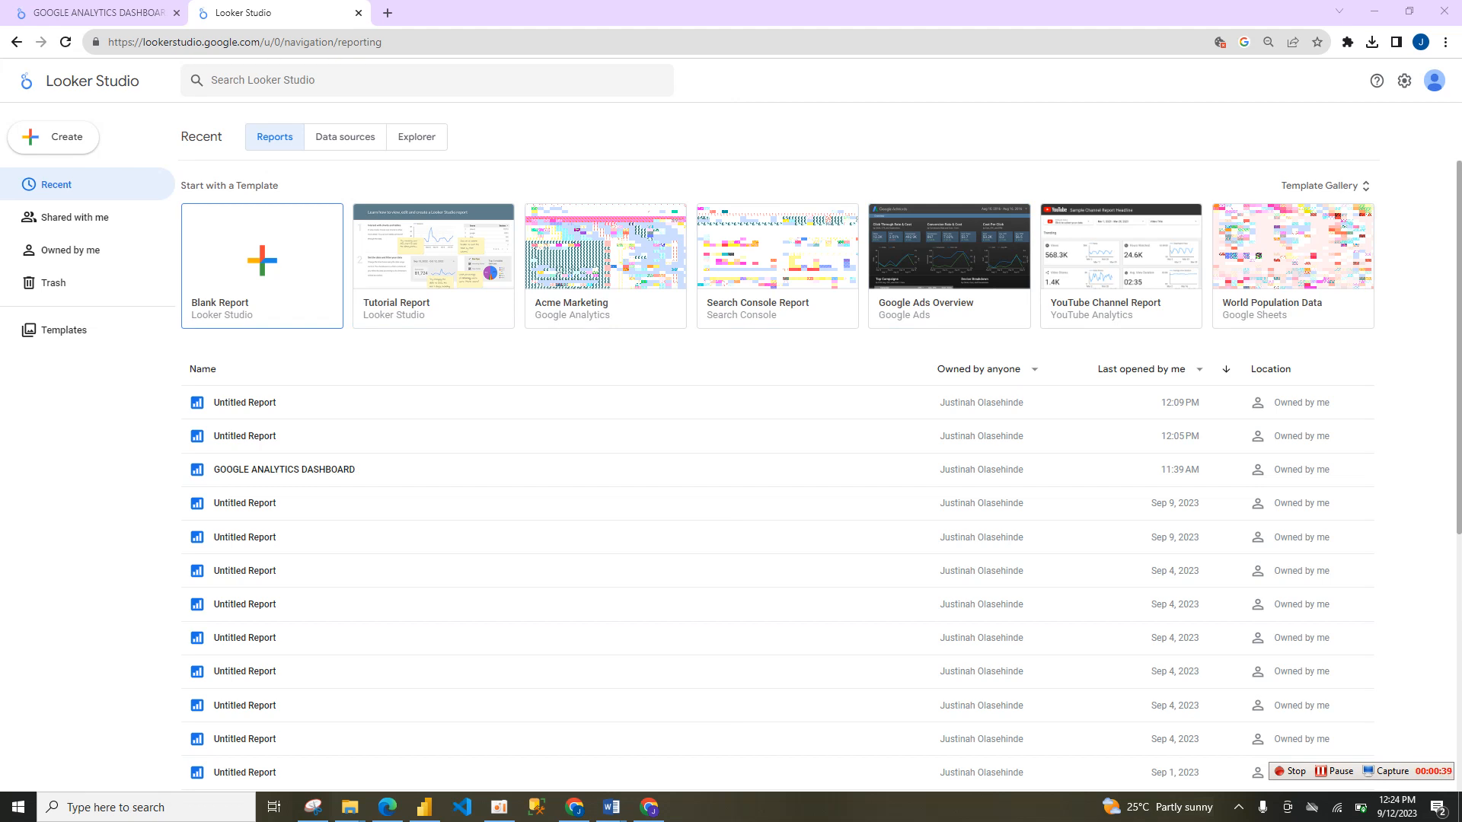
Step: Create a blank report and connect it to the WEB USER worksheet of the first WEB USER spreadsheet through the Google Sheets connector
click(262, 262)
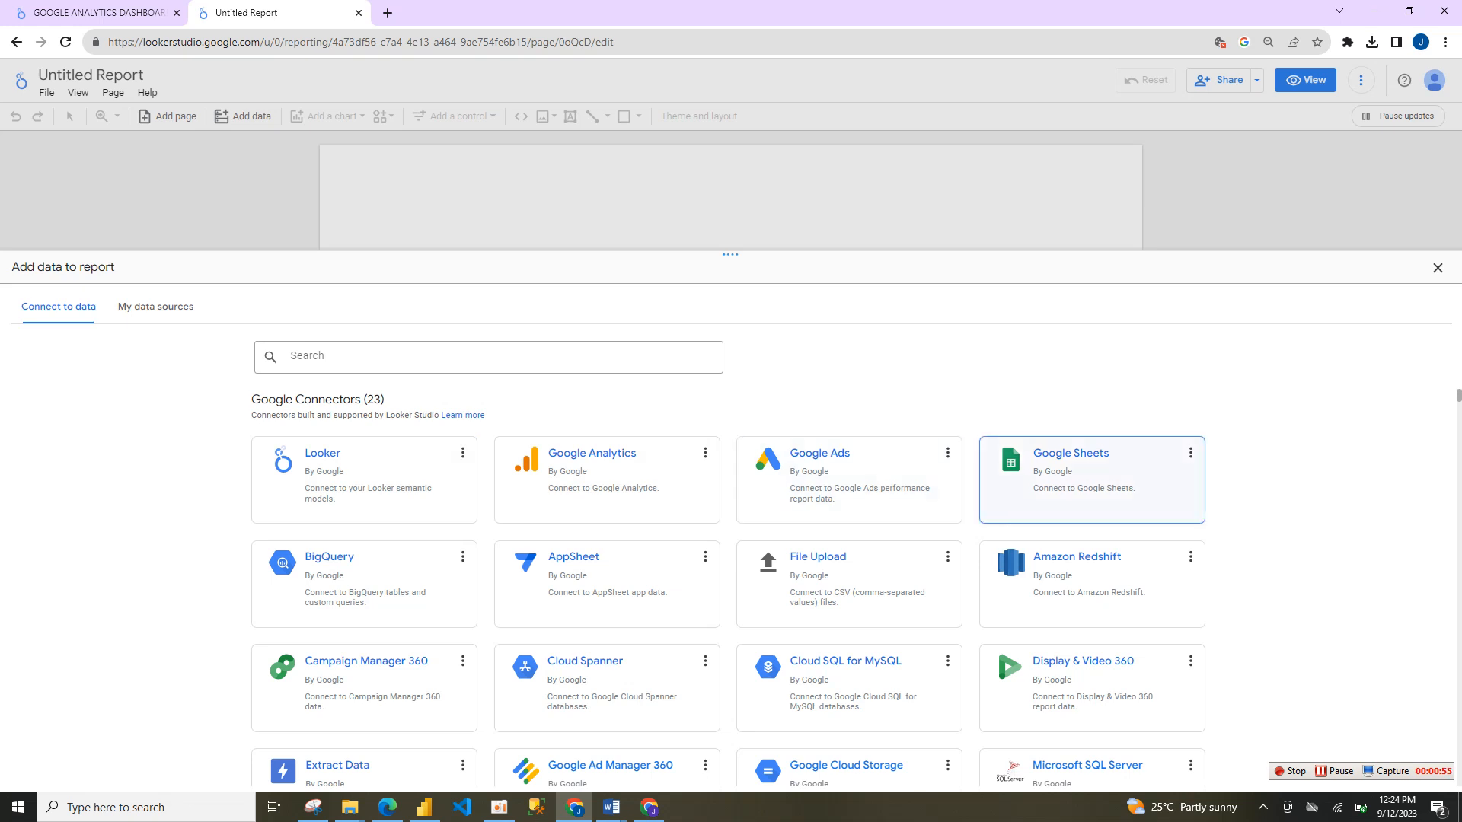
click(1048, 488)
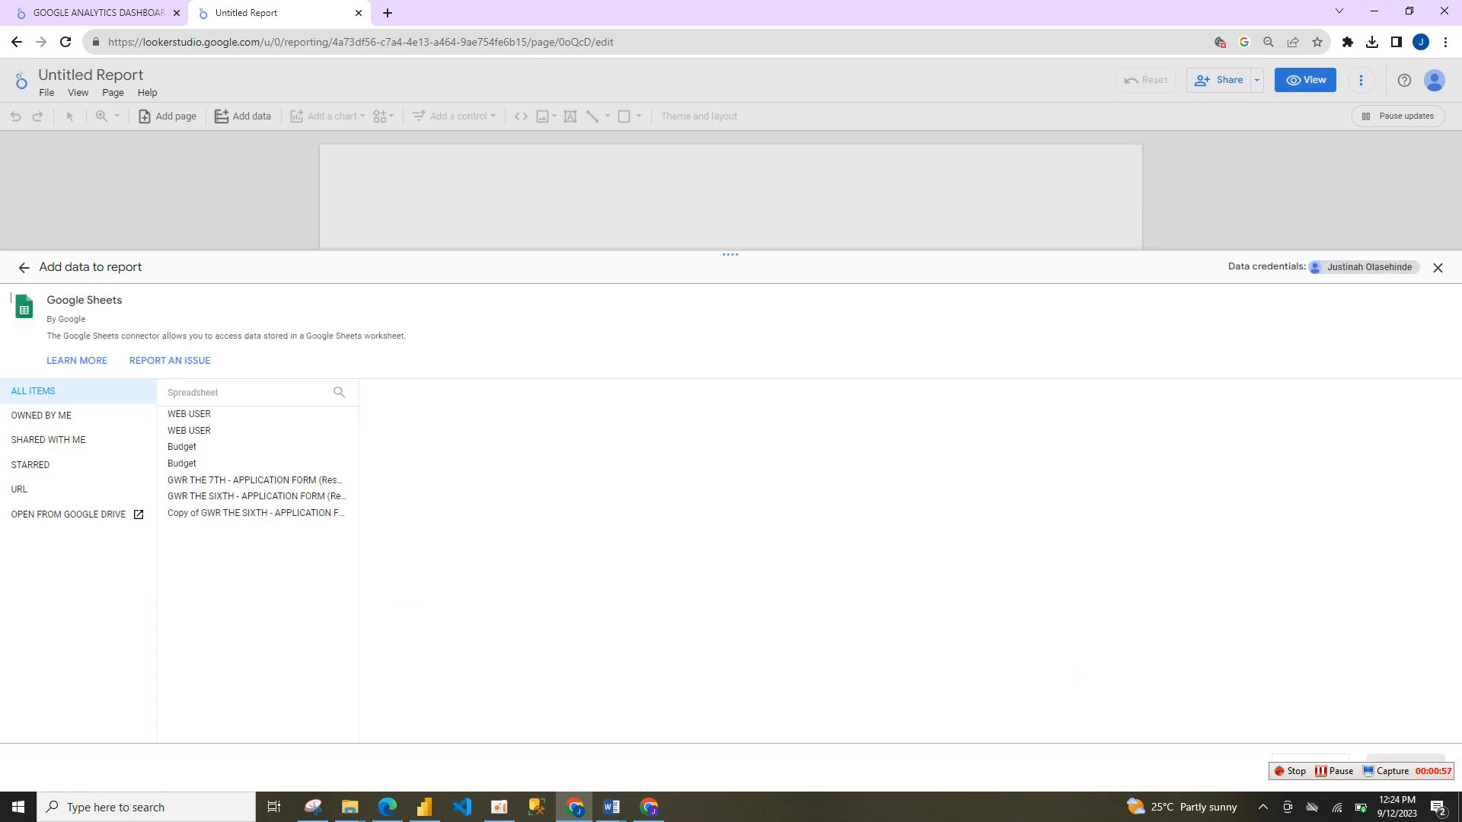
click(195, 414)
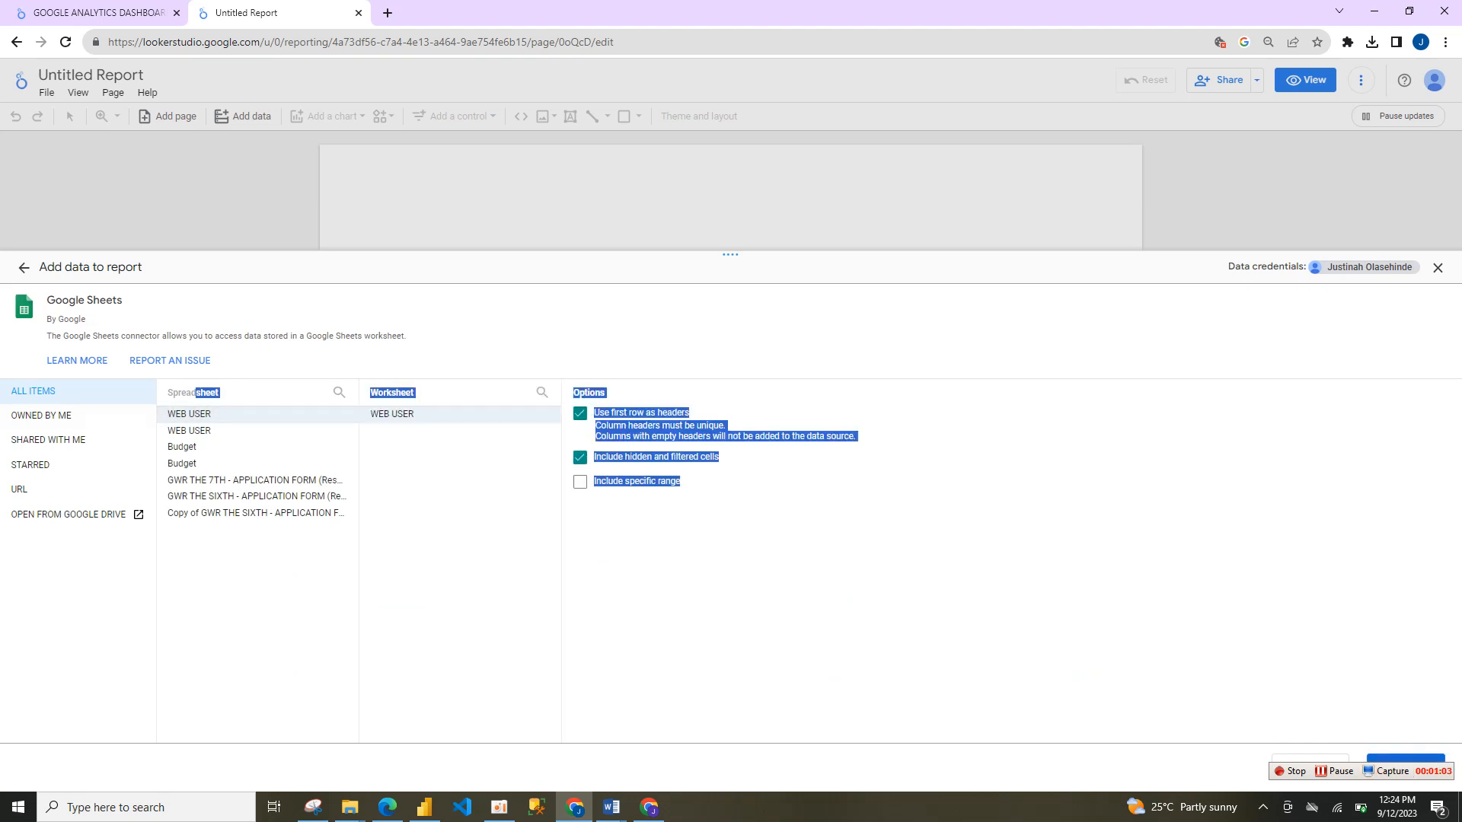
click(1406, 758)
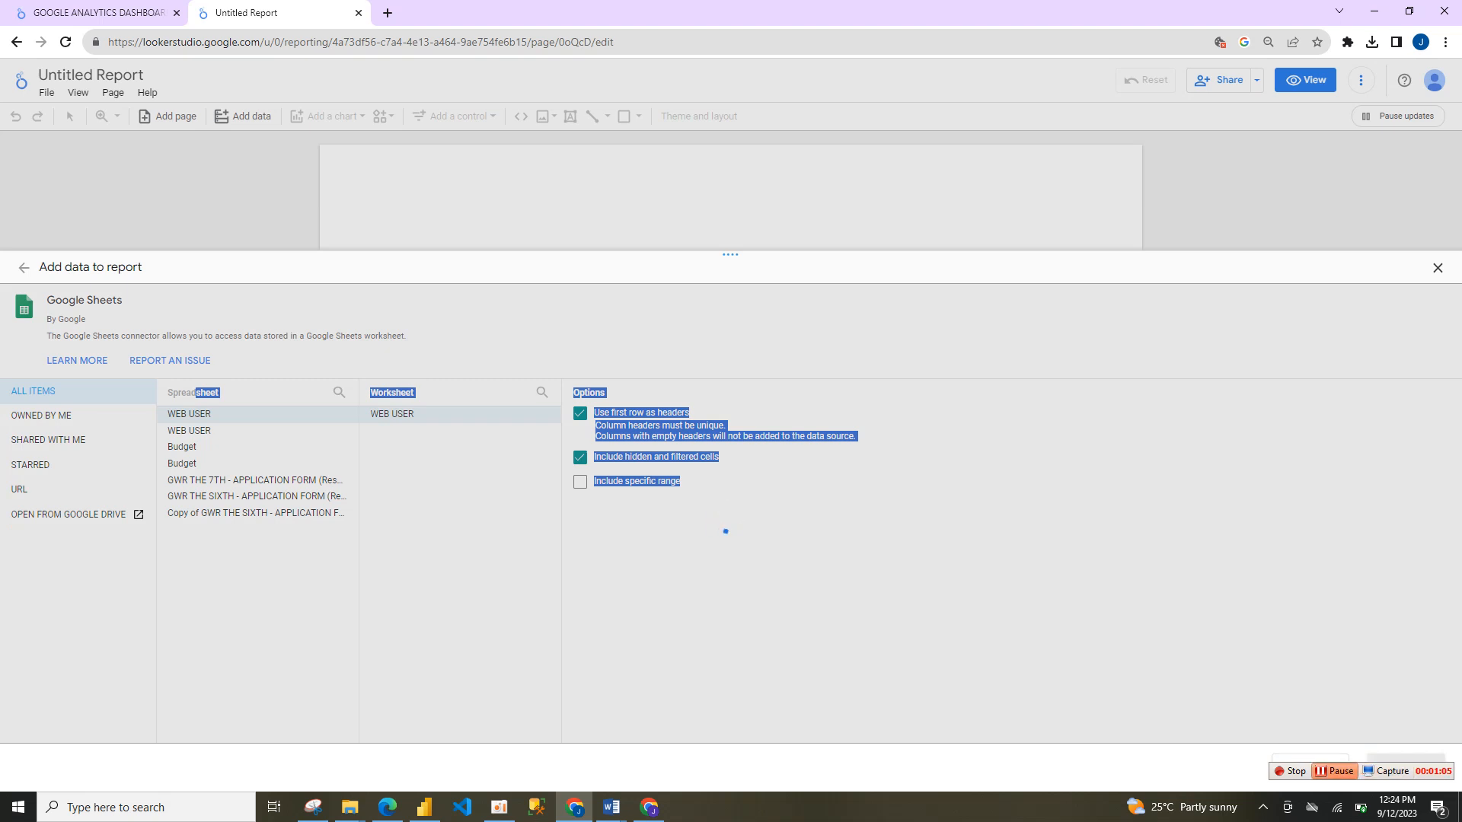
click(1334, 771)
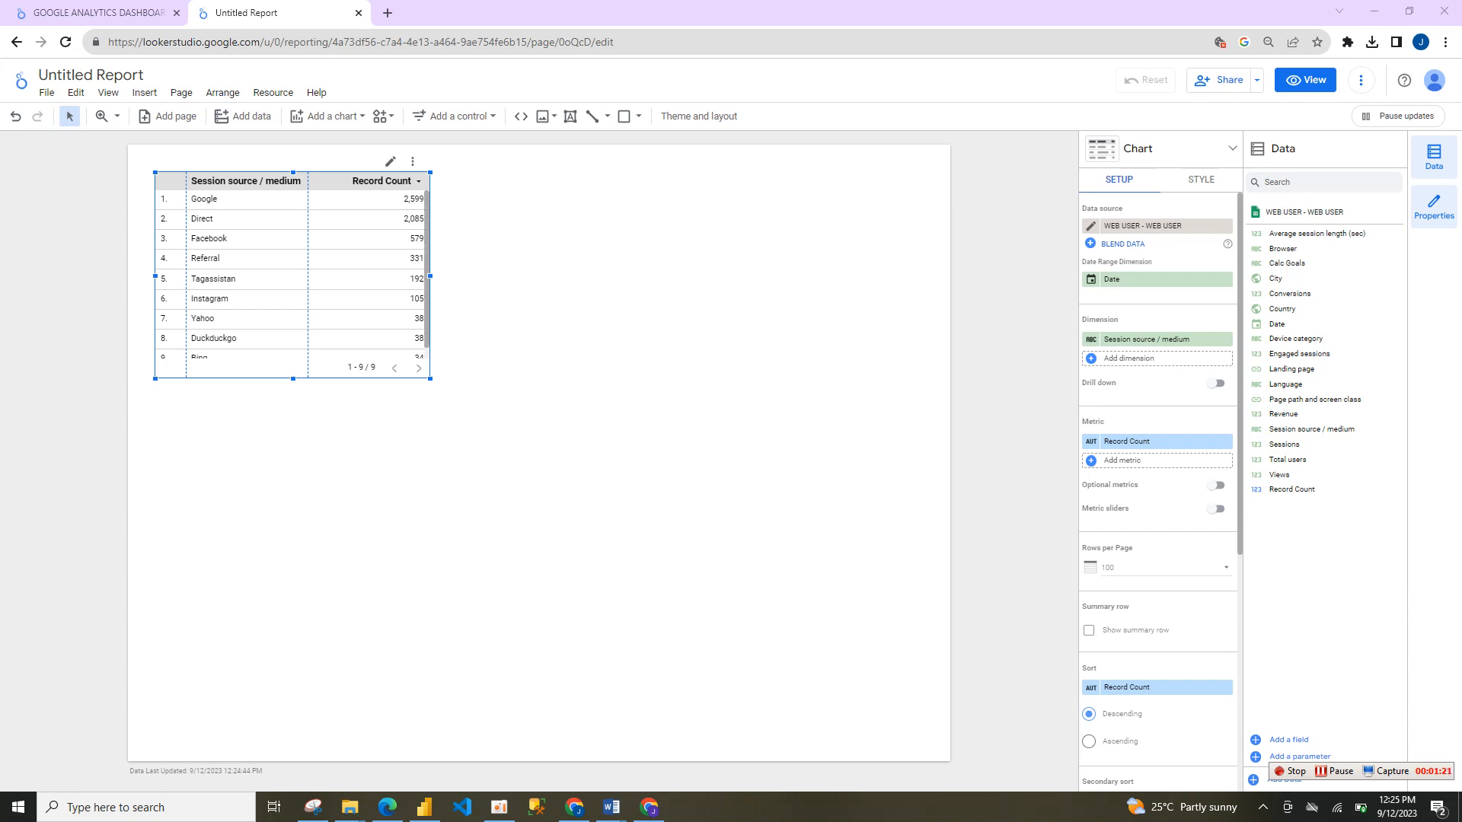
Step: Highlight the Instagram row in the session source table, and inspect the report's added data sources
click(327, 298)
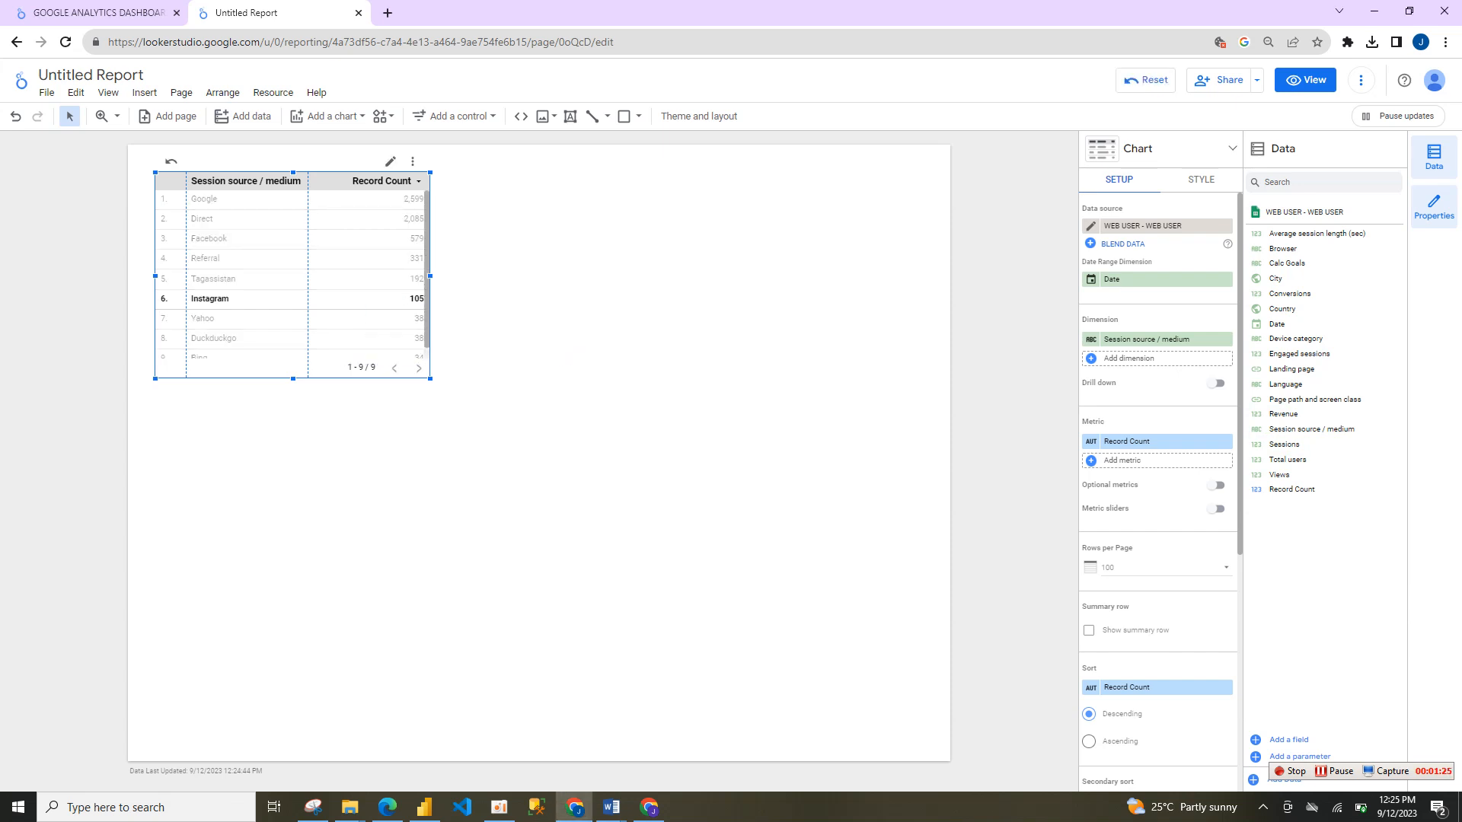
click(570, 308)
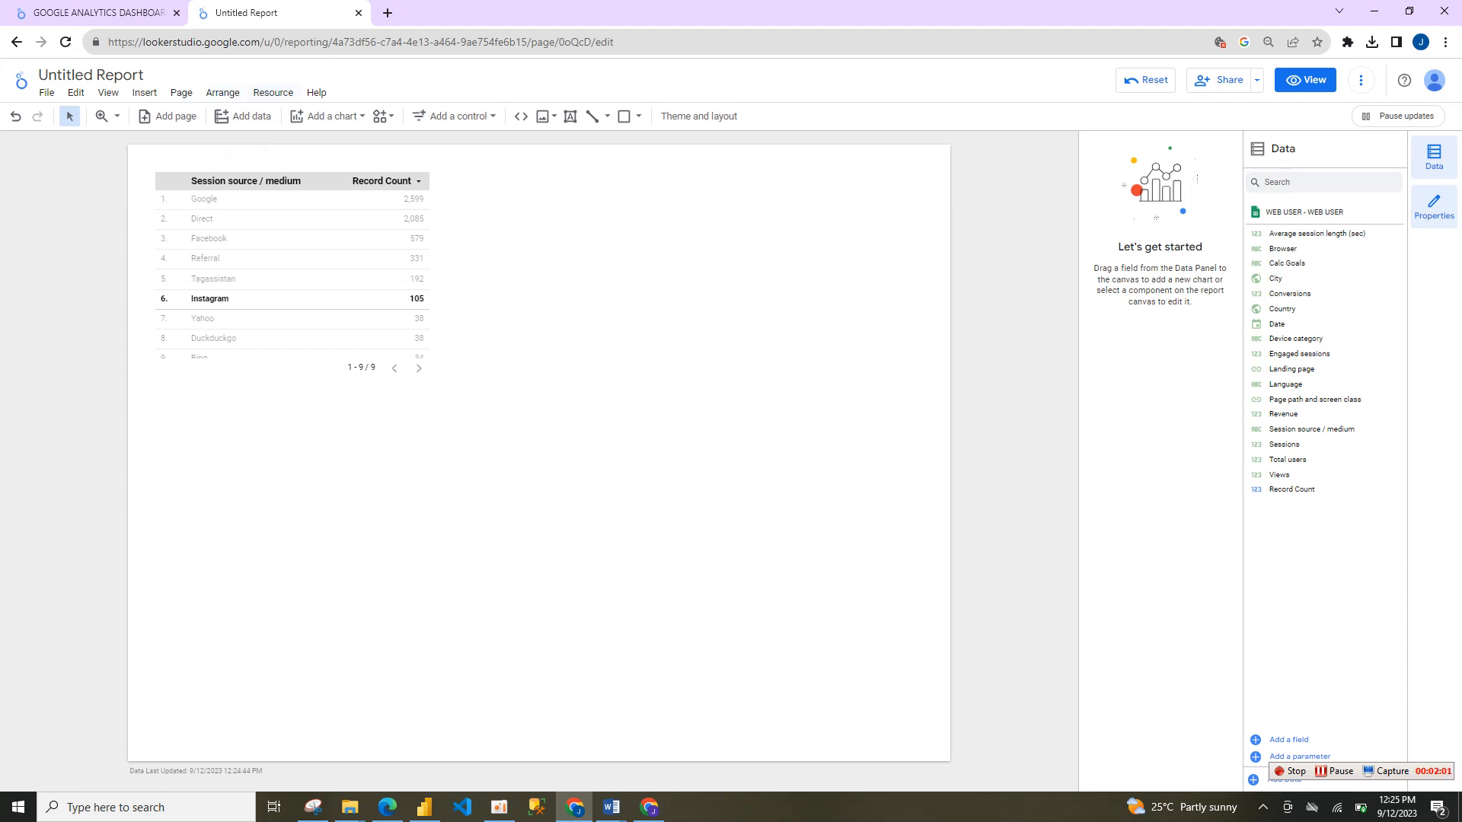
click(272, 93)
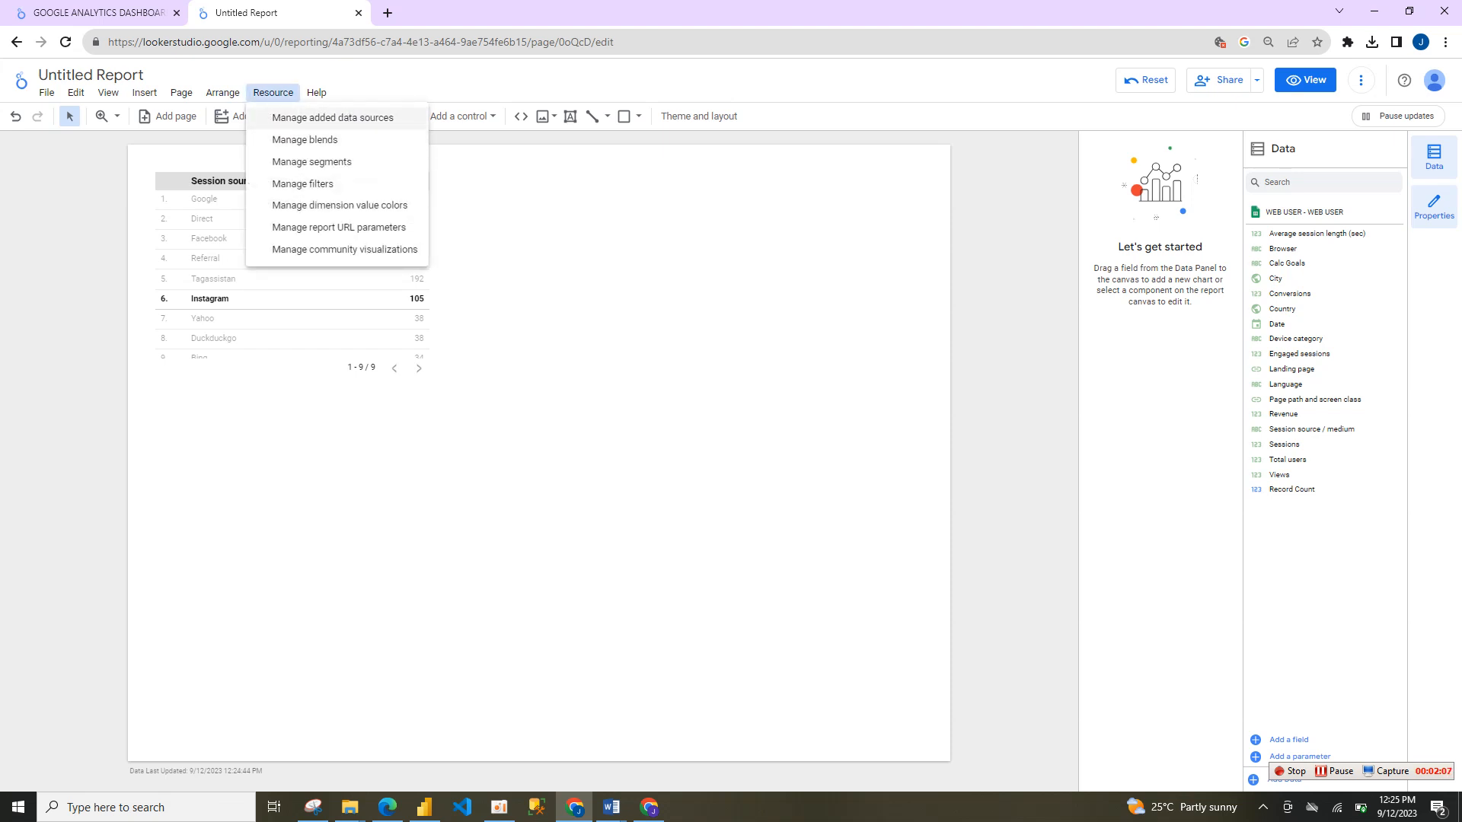
click(333, 118)
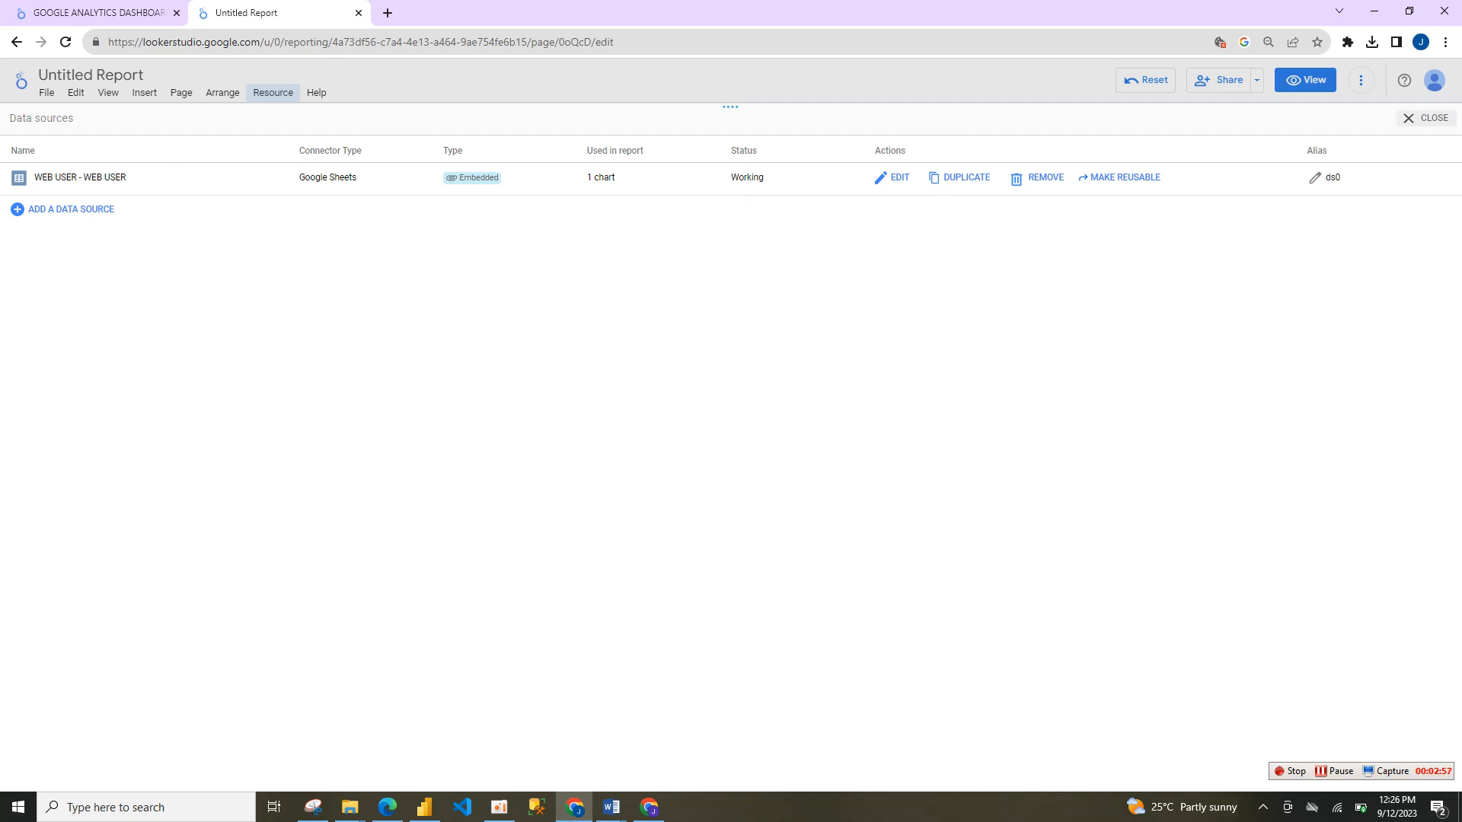
click(1425, 118)
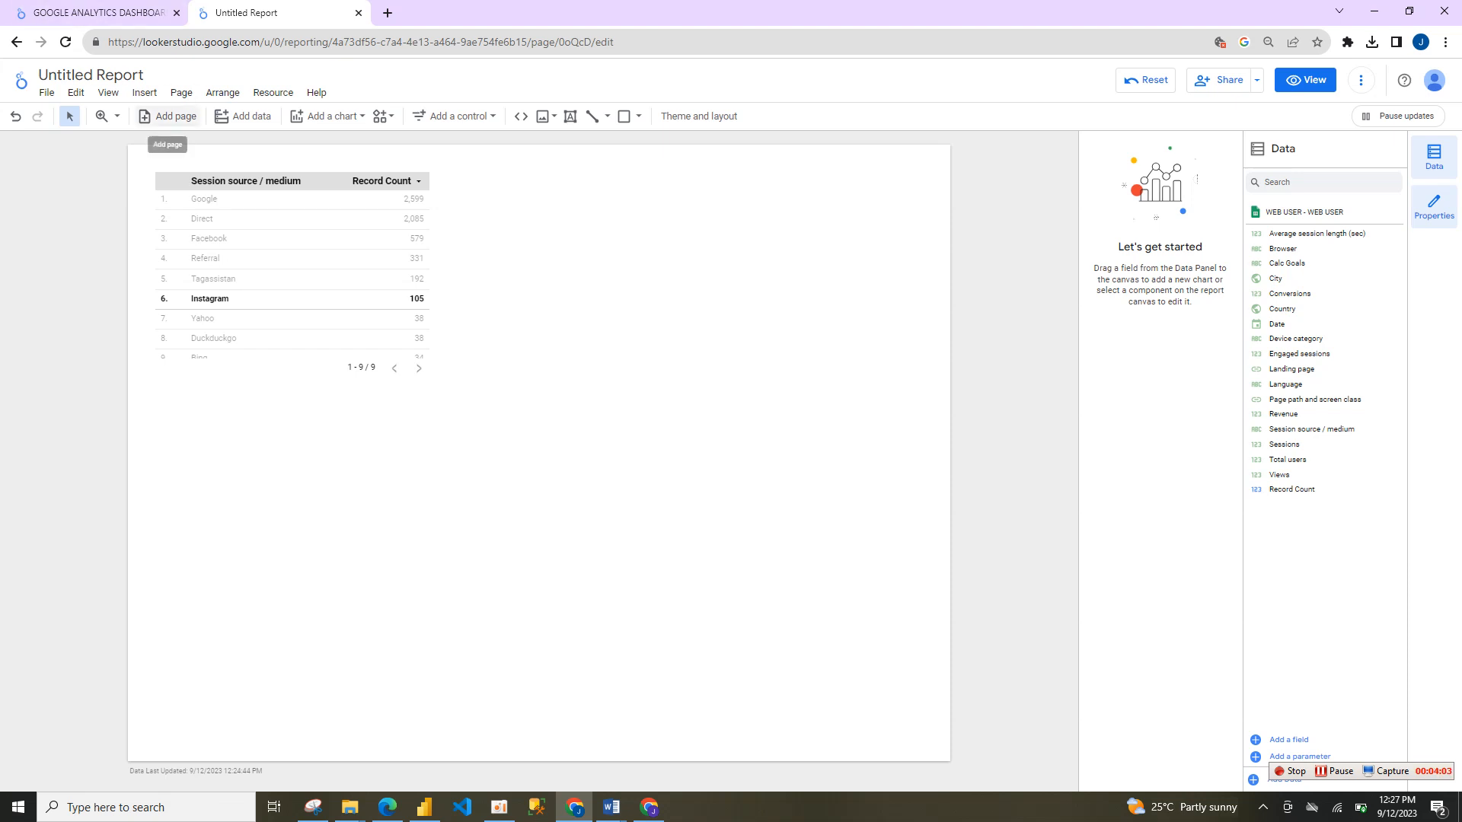
Step: Add a second page to the report, check both pages and view the new page's options
click(168, 116)
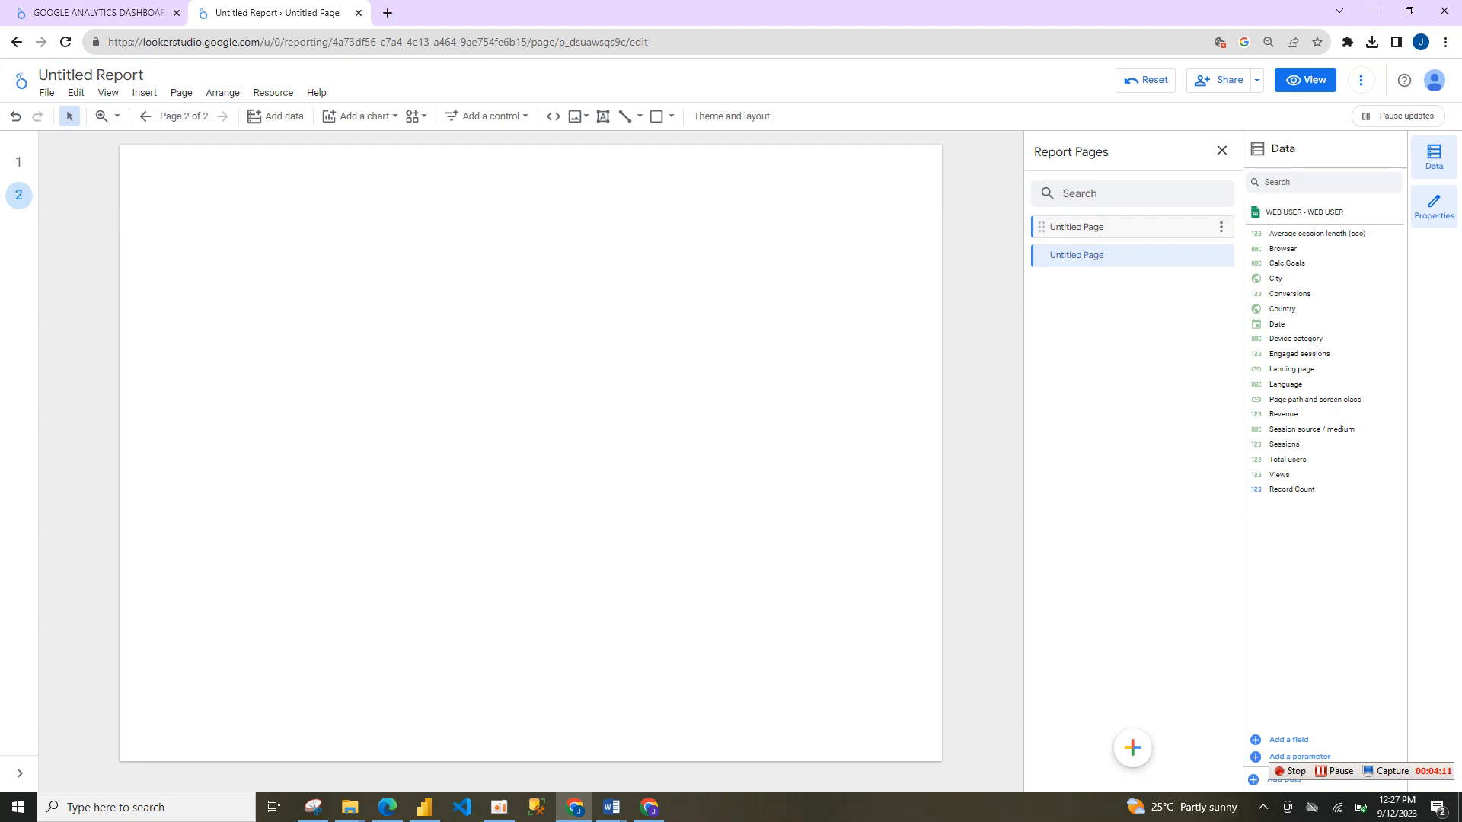
click(1076, 227)
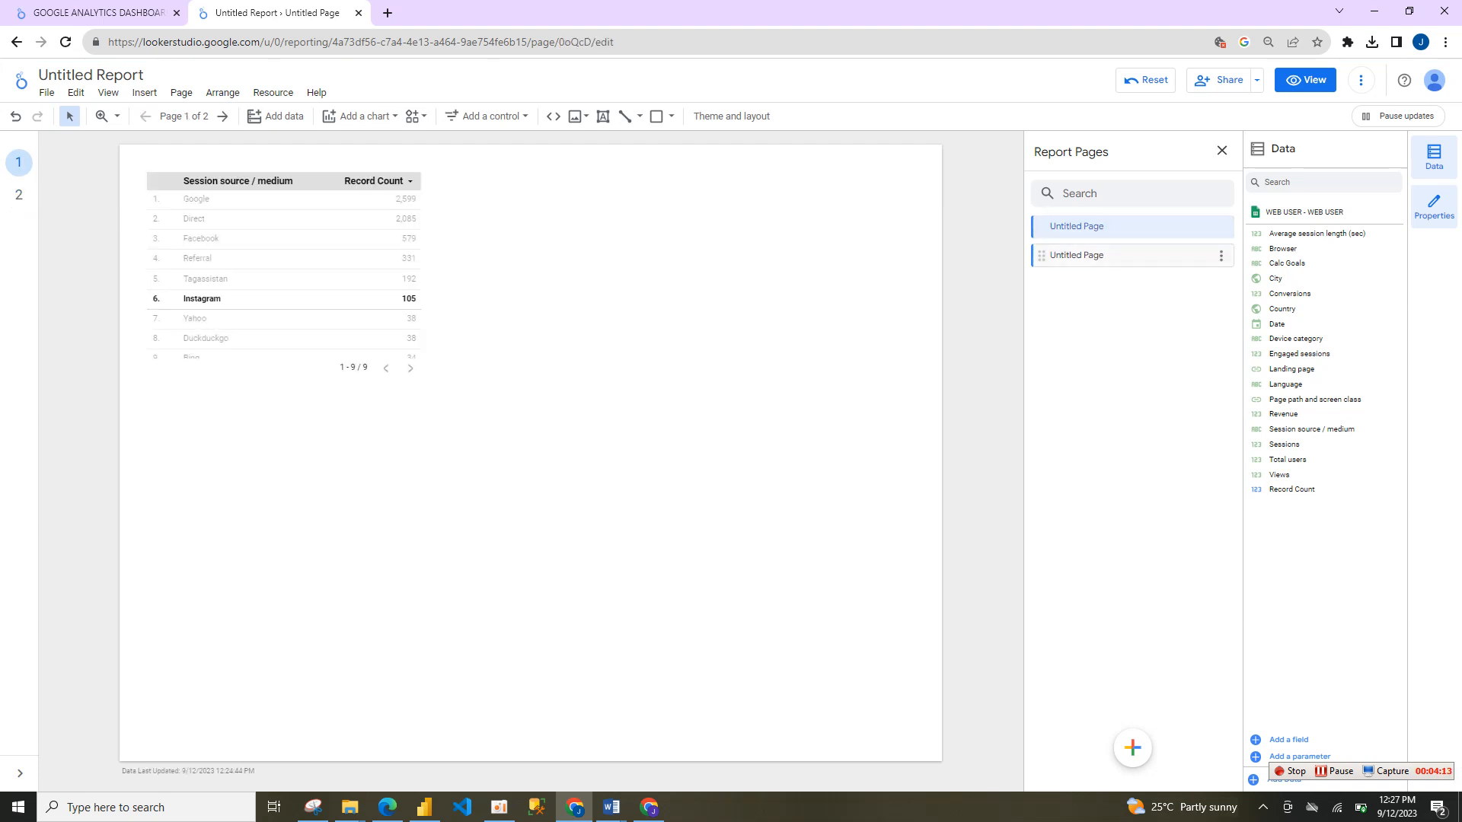
click(1077, 256)
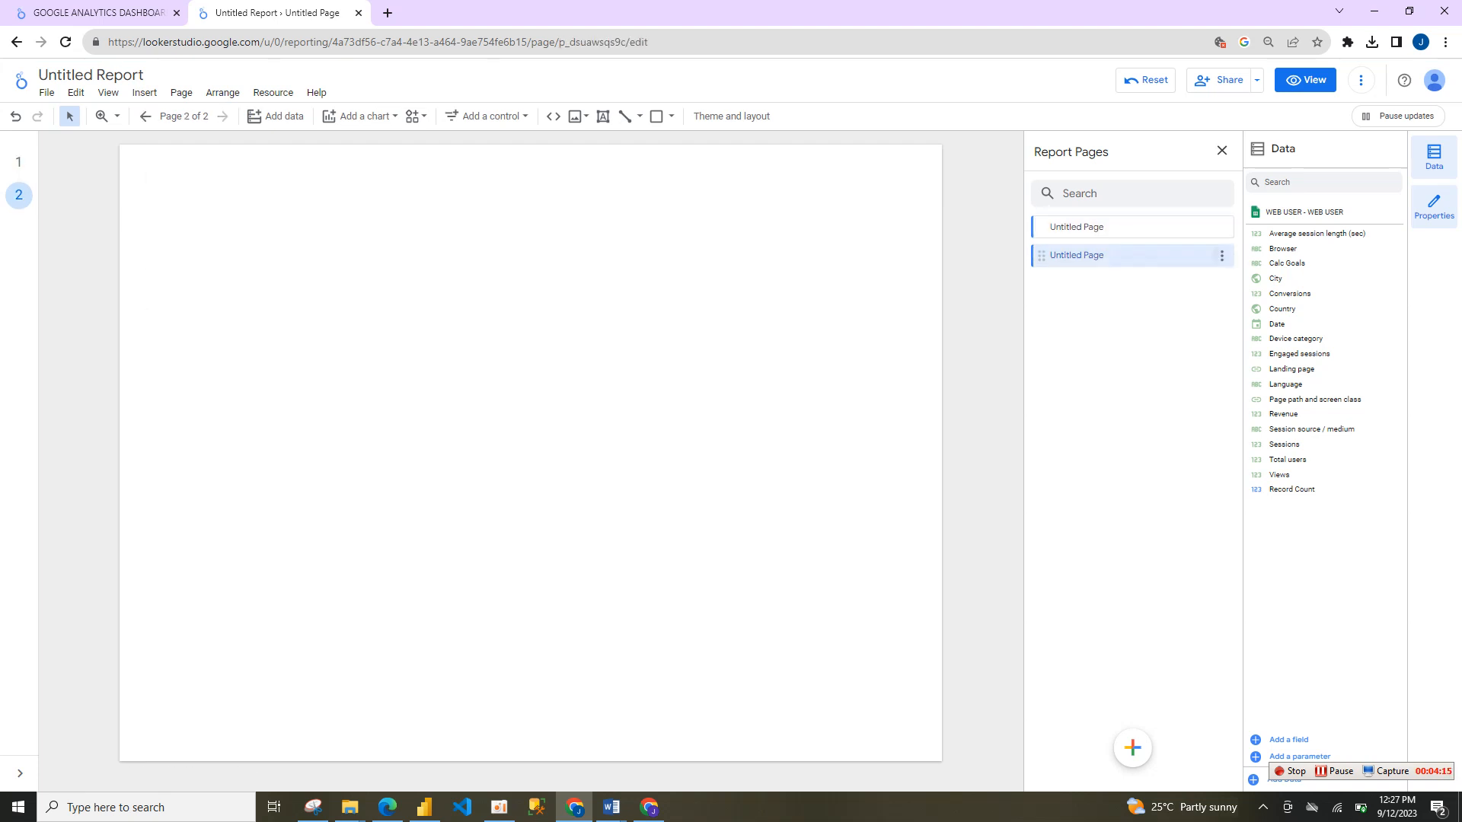
click(1223, 255)
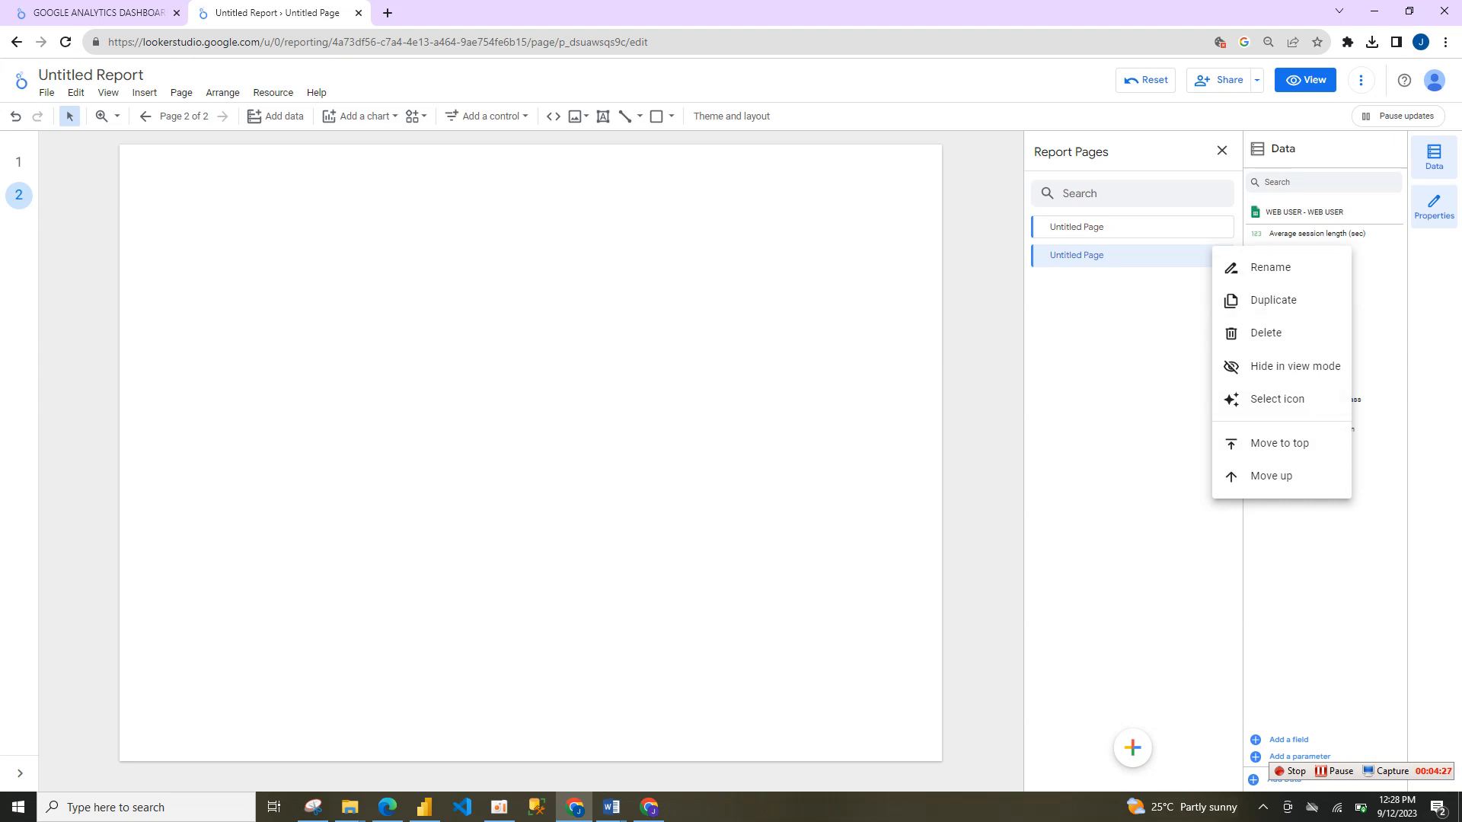
click(1143, 257)
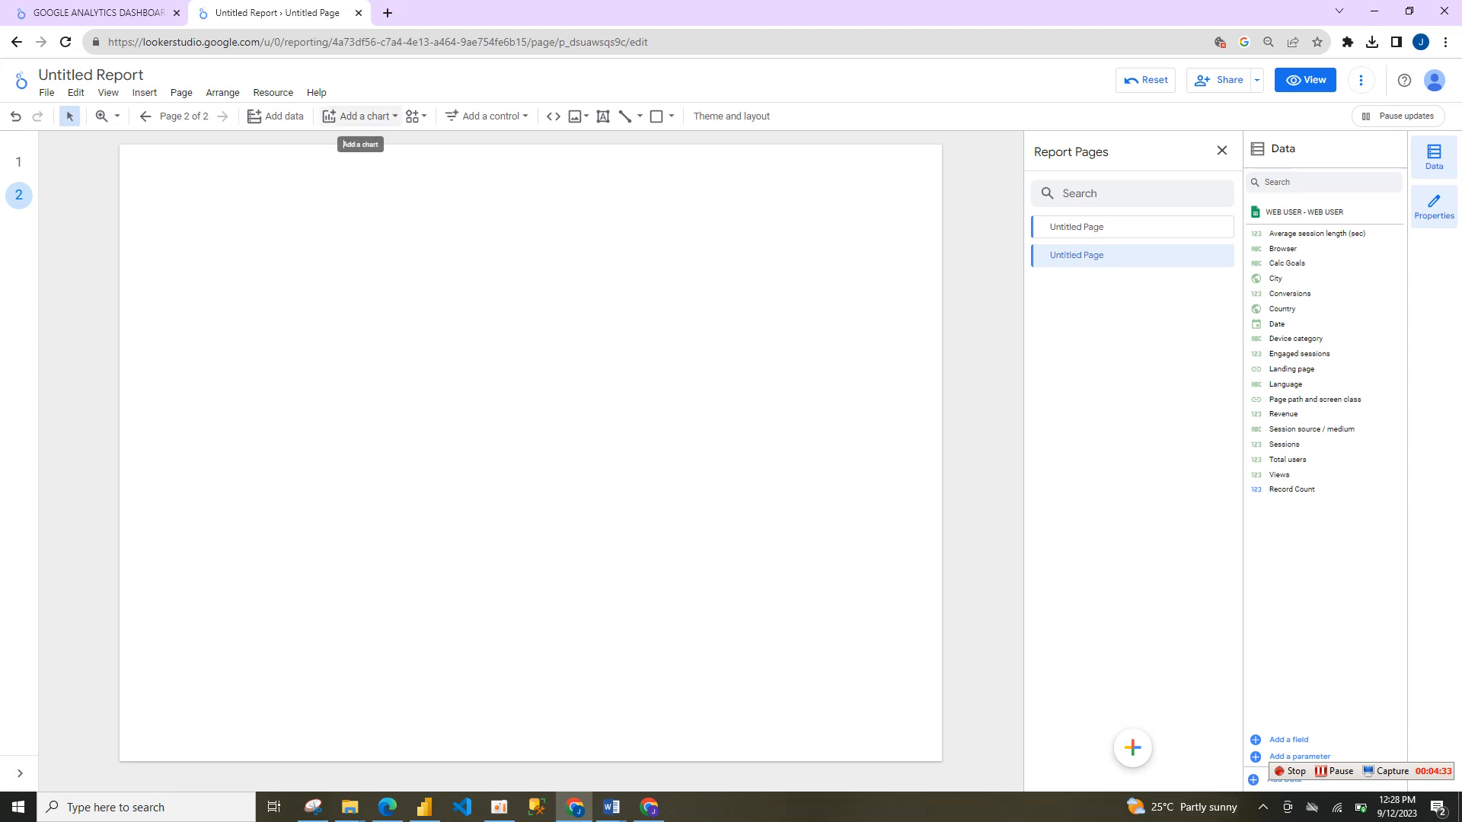
Step: Add a Total scorecard to the upper part of the second page
click(360, 115)
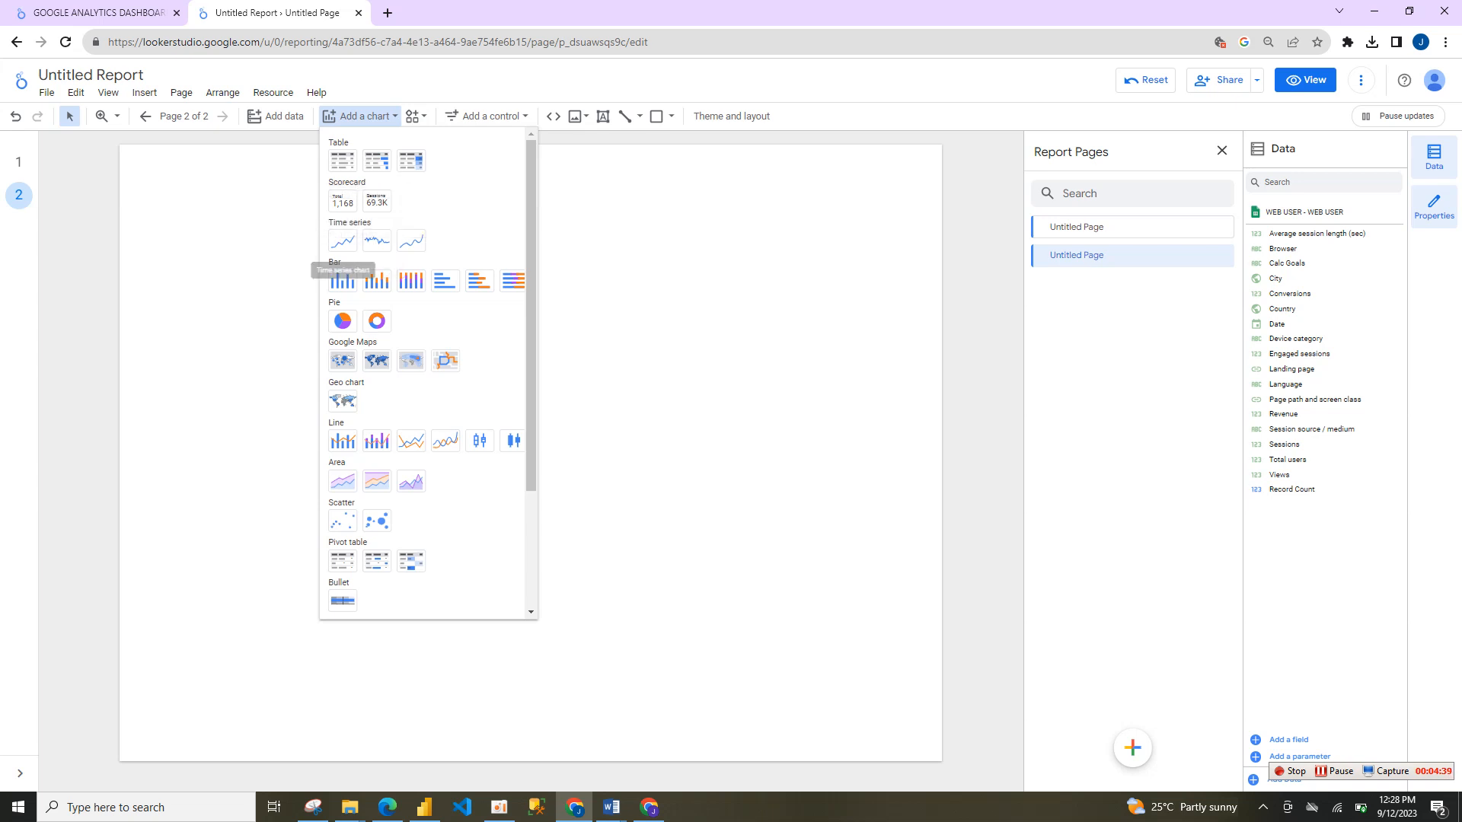
scroll(426, 373, down, 2)
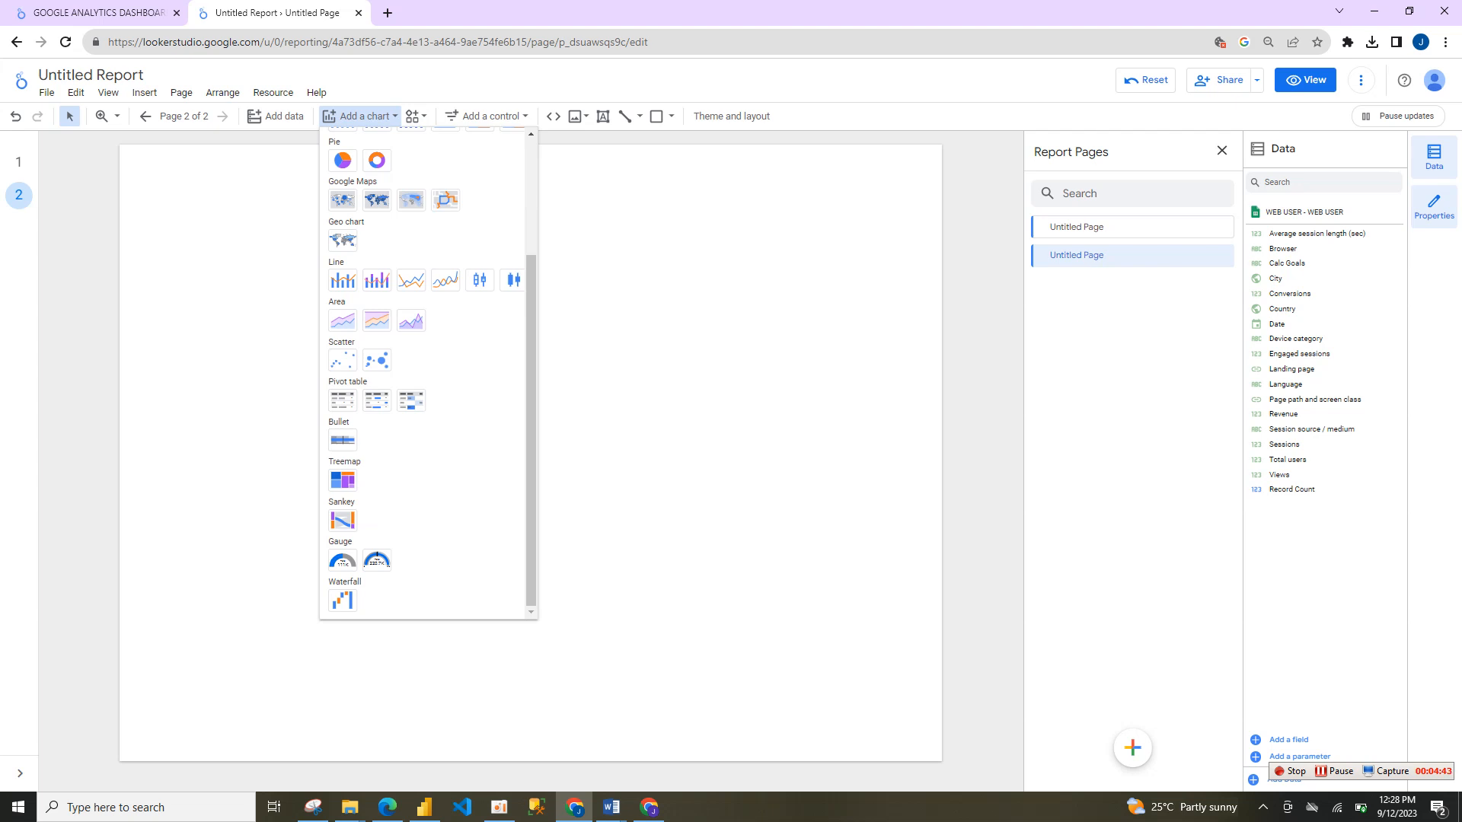
scroll(426, 373, up, 2)
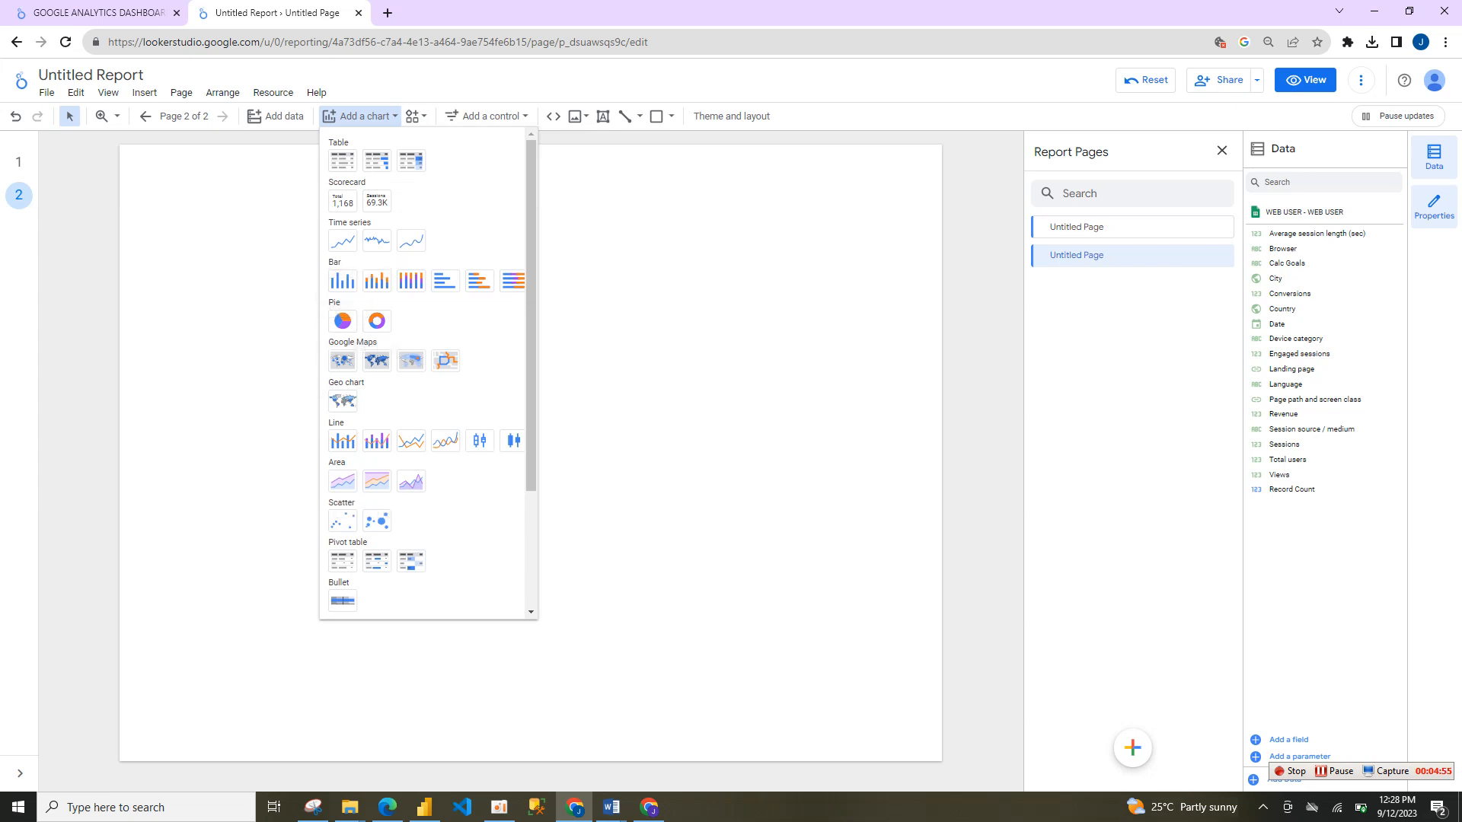
click(342, 201)
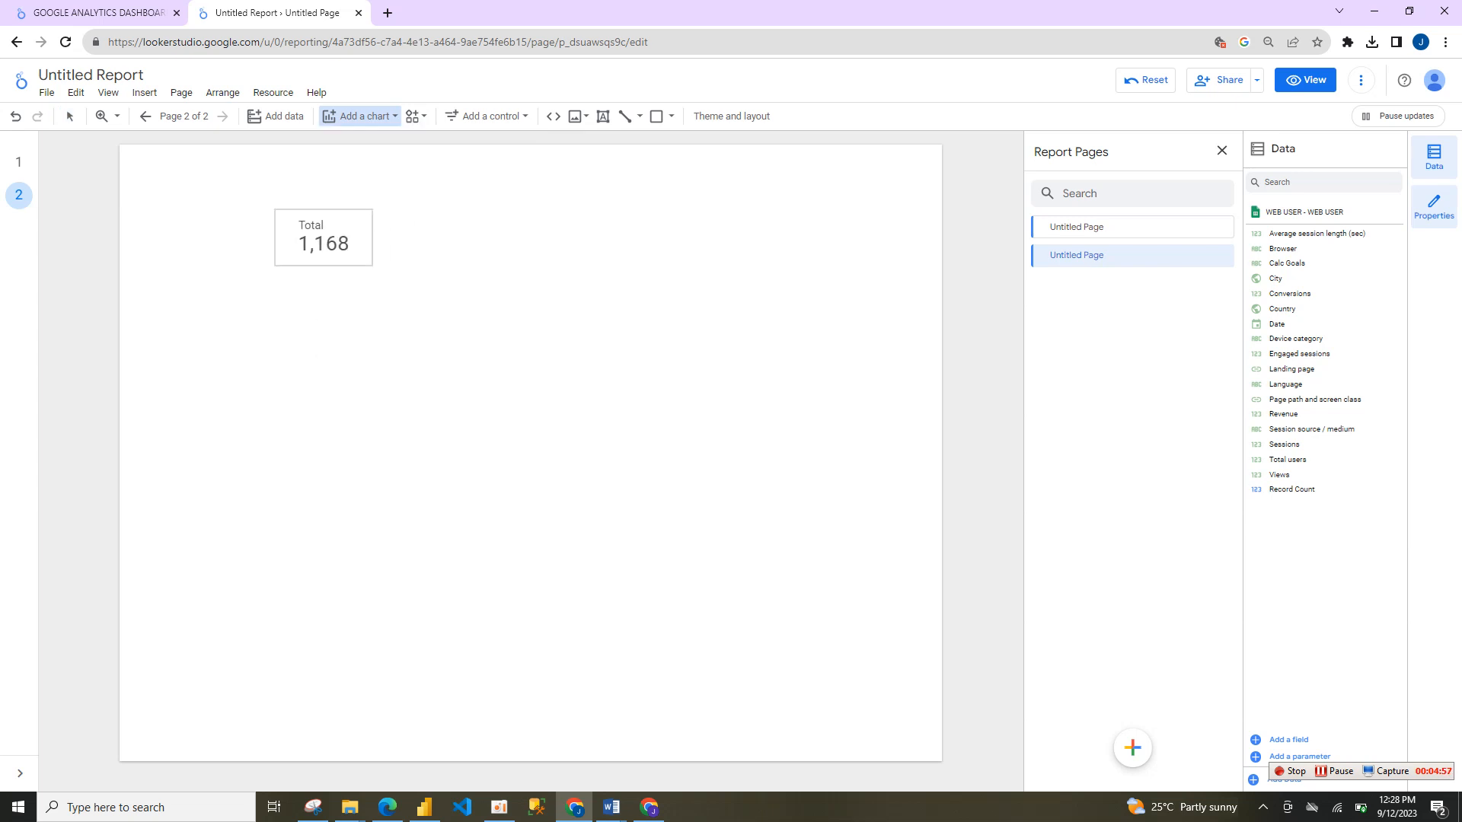
drag(276, 210, 379, 279)
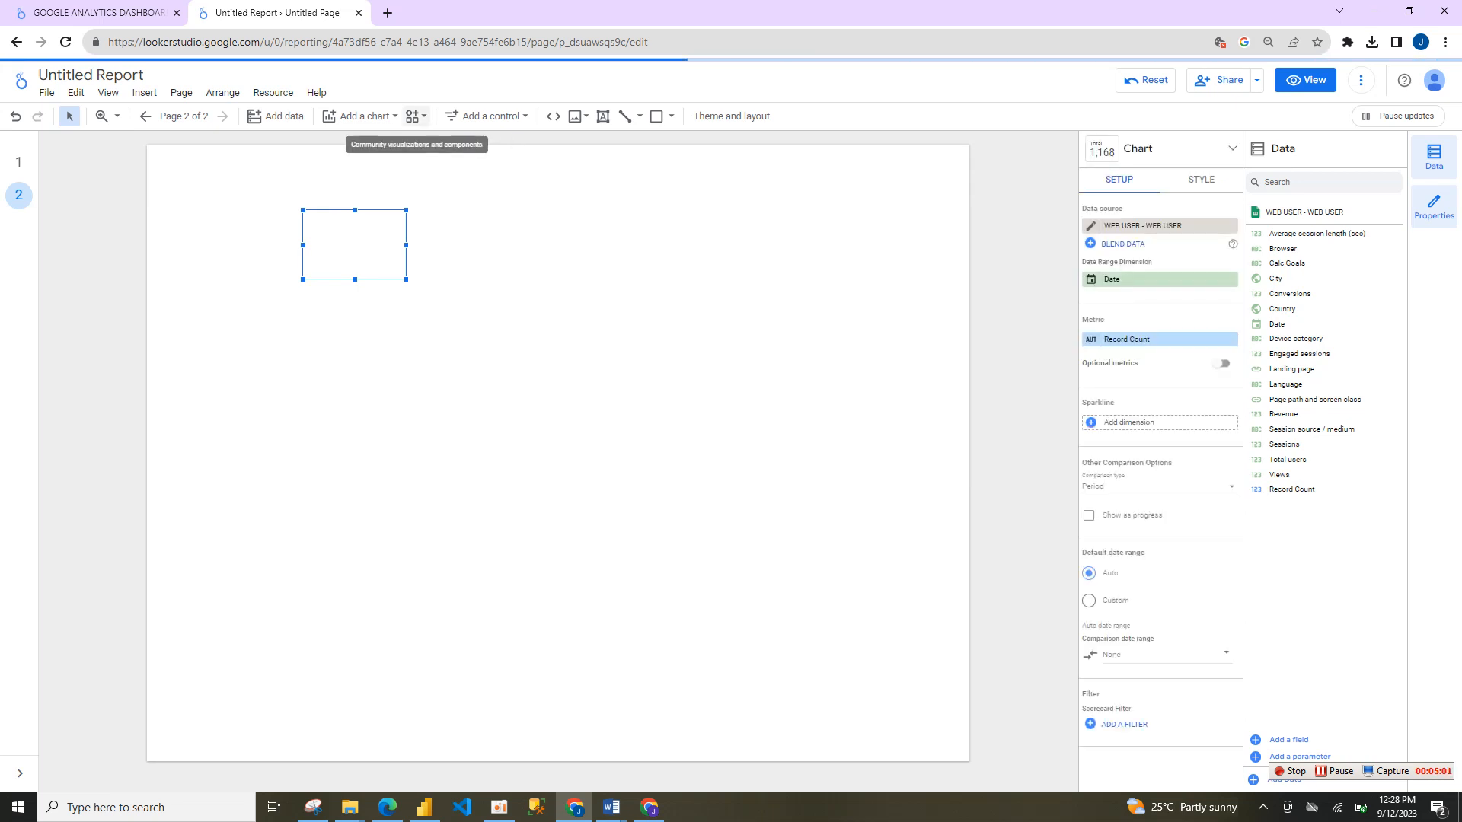
Step: Add a time series chart to the second page, below and to the right of the scorecard
click(360, 116)
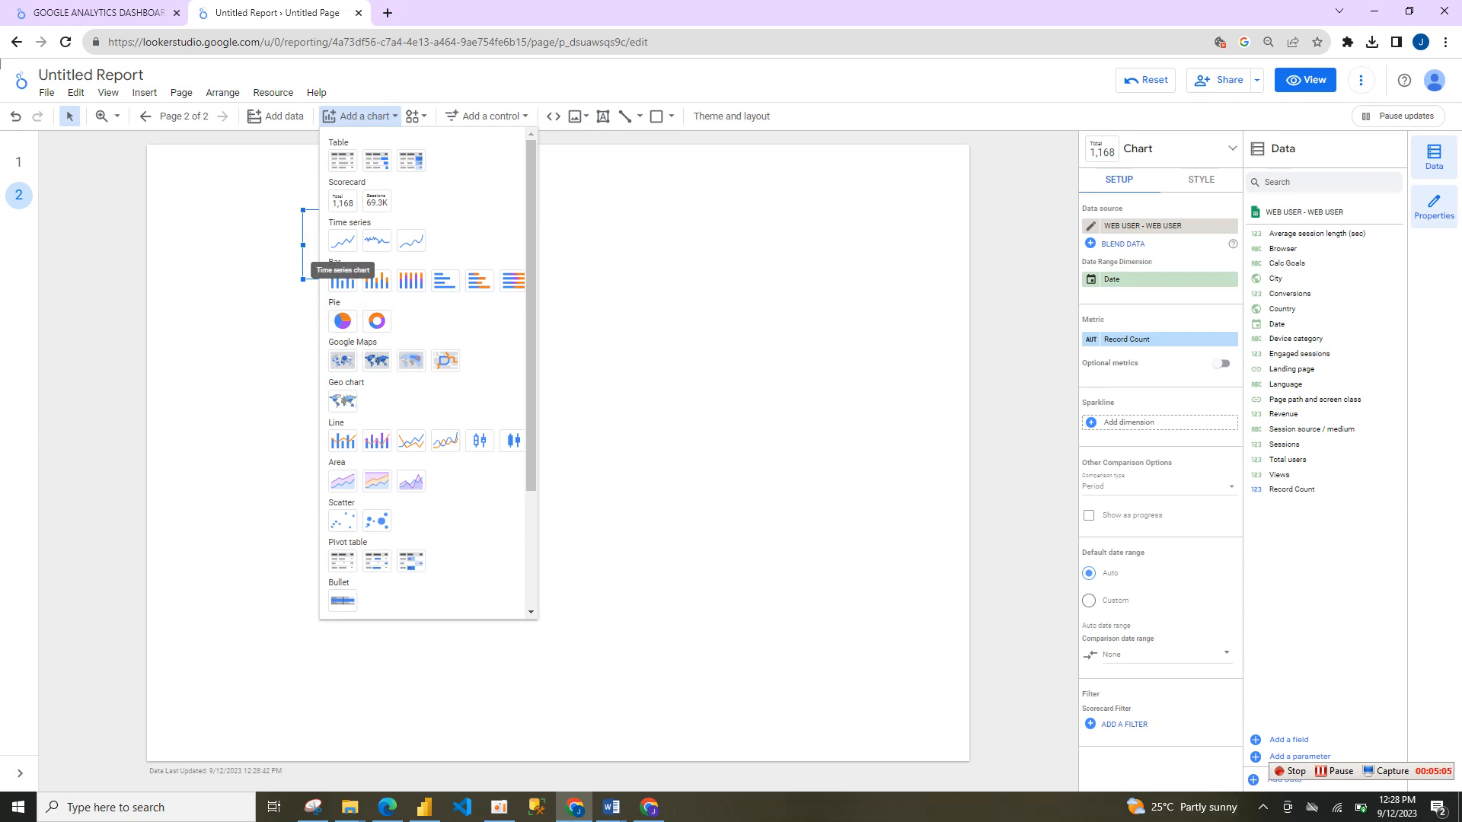
click(343, 240)
click(552, 294)
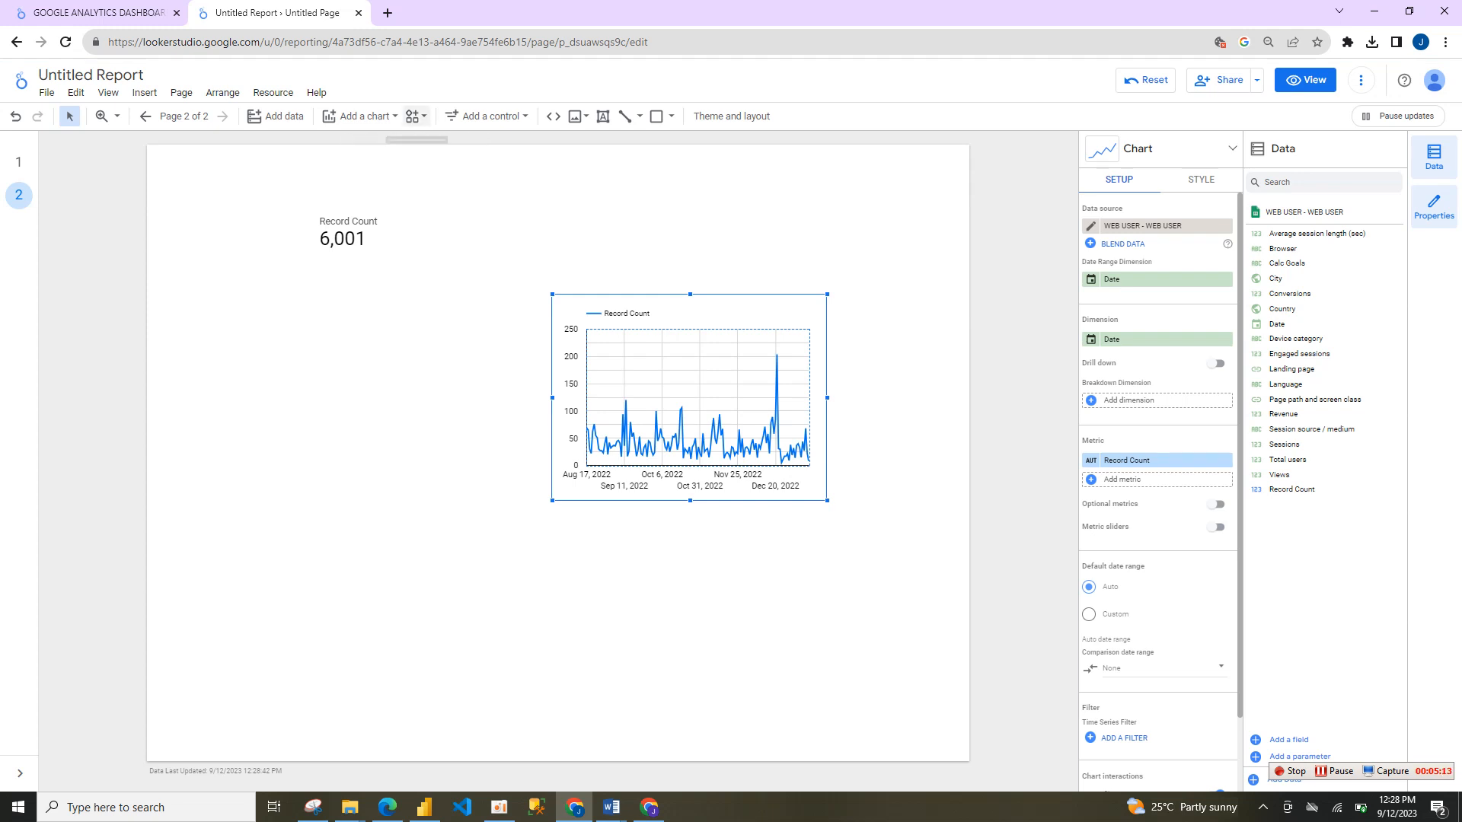
Step: Browse the community visualization gallery and the available control types
click(417, 116)
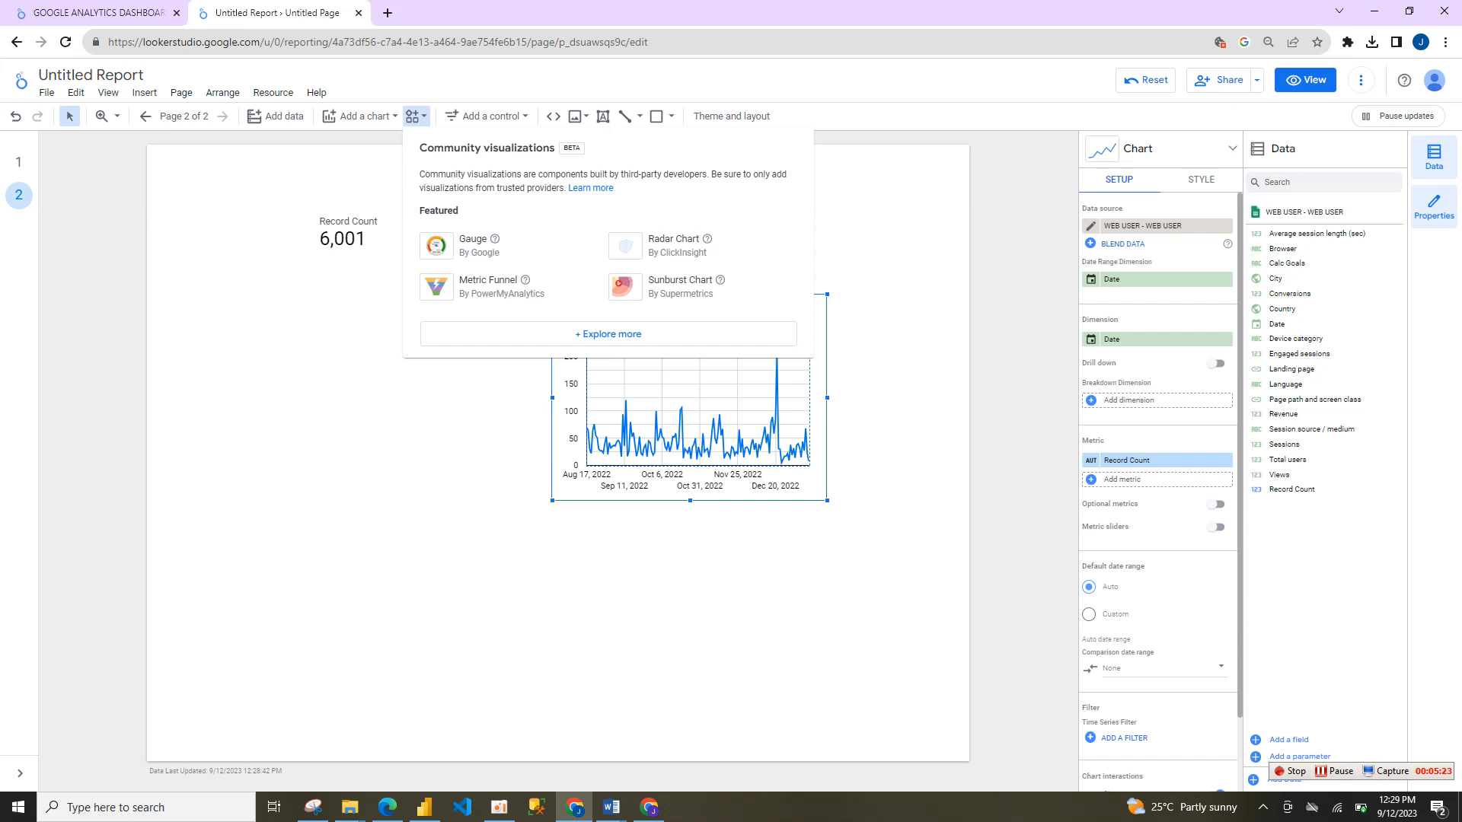
click(608, 335)
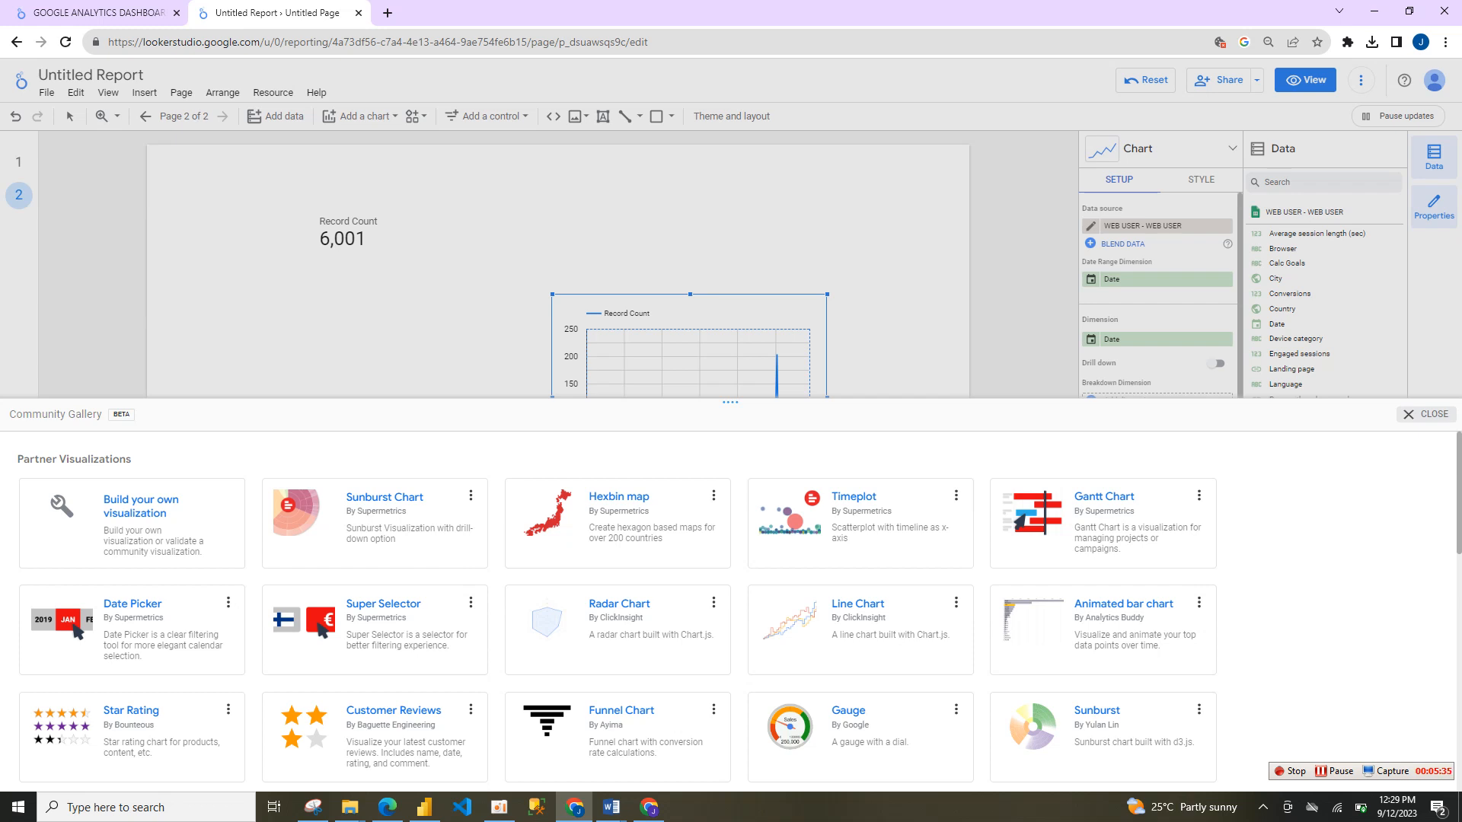
click(1418, 414)
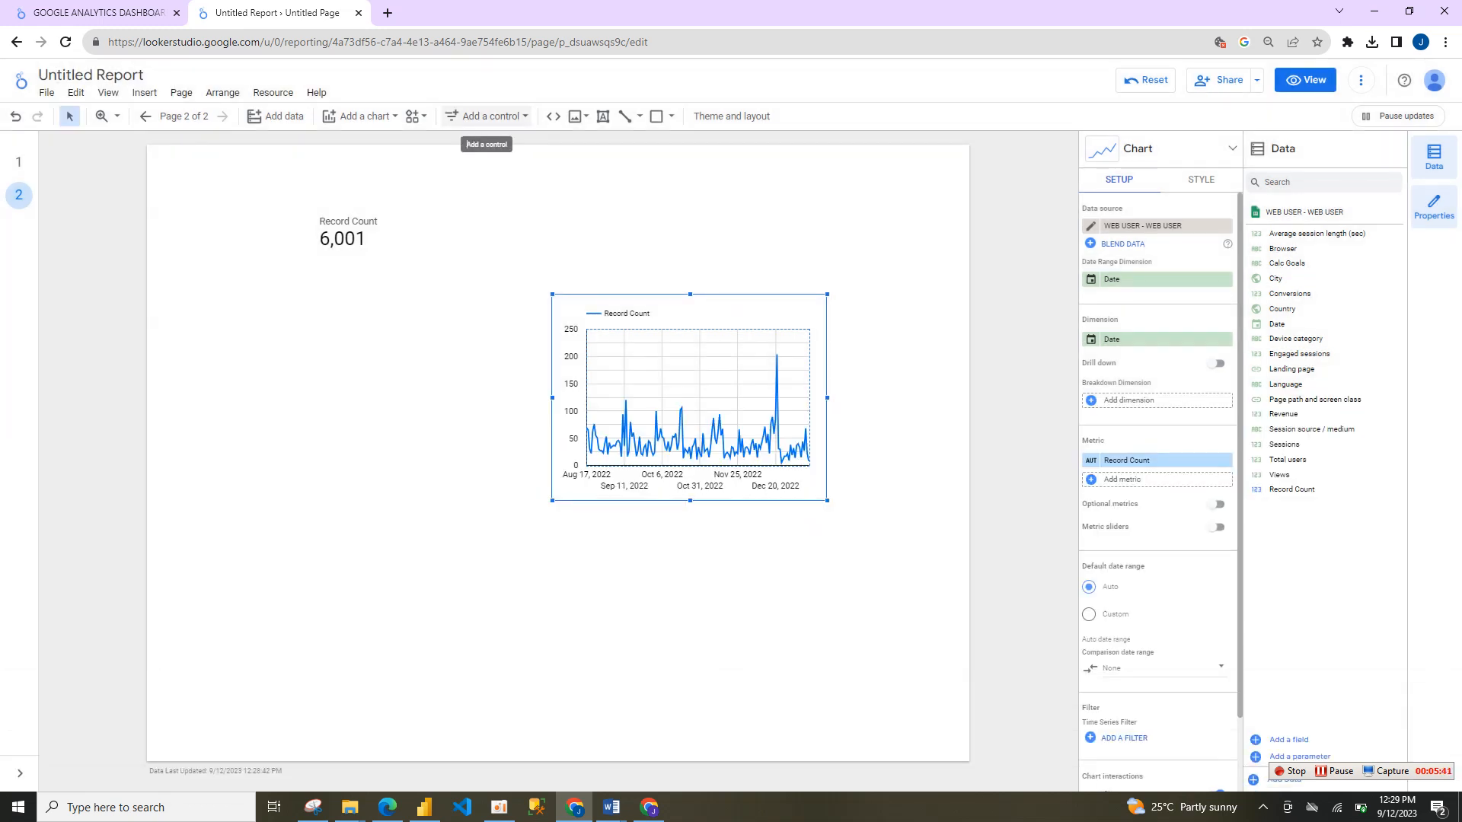
click(487, 116)
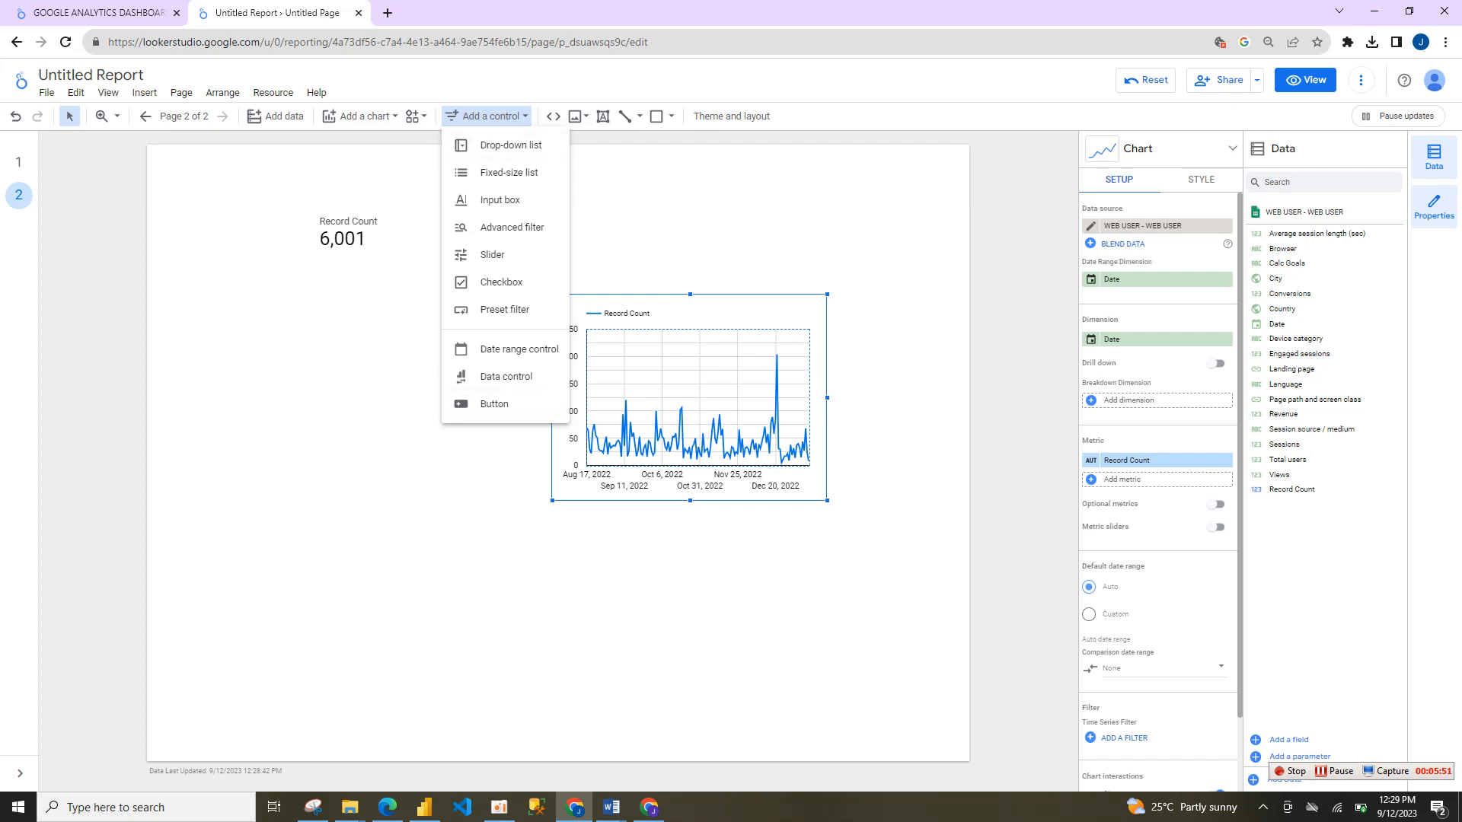
click(487, 116)
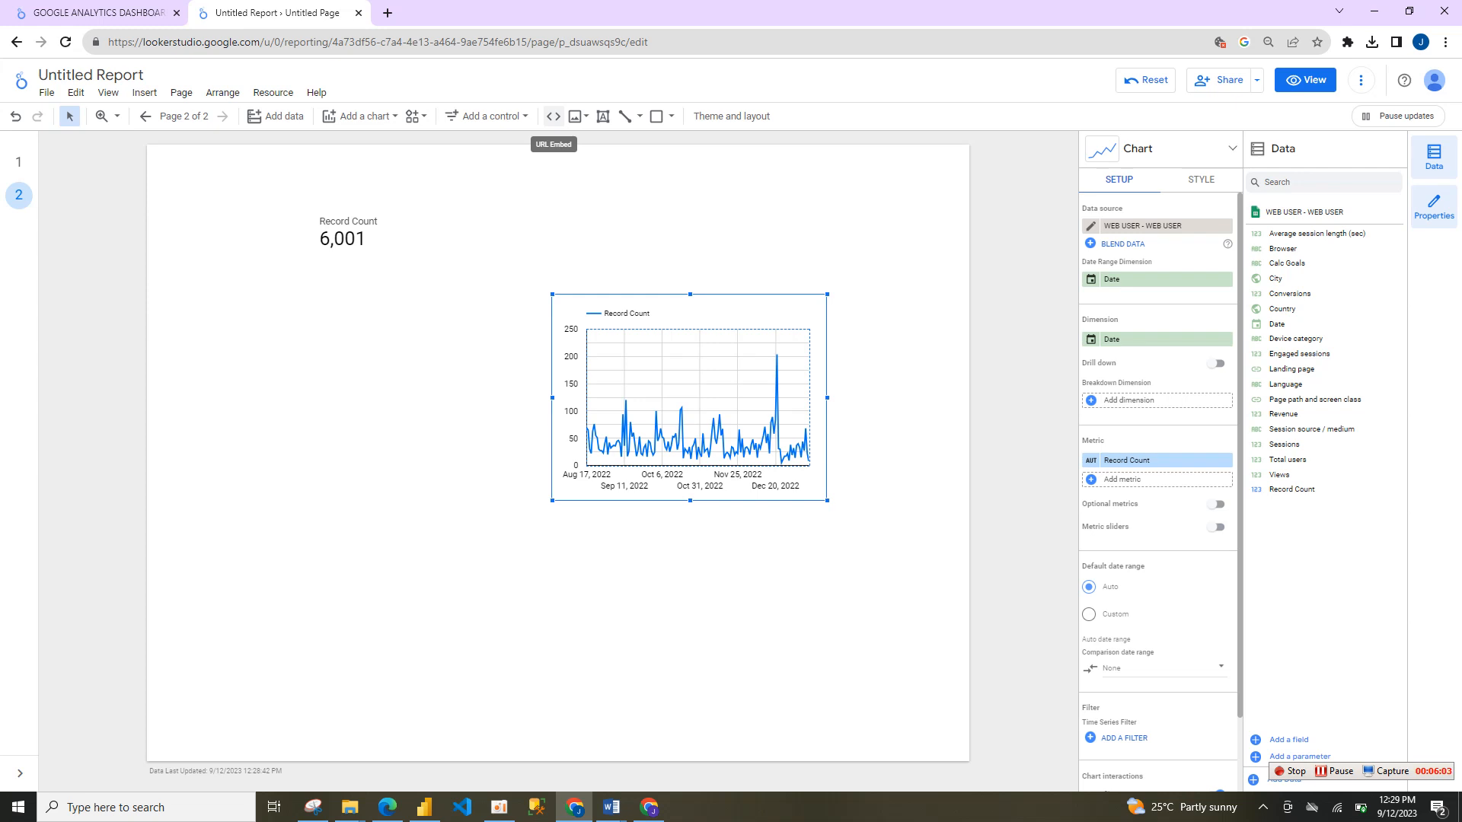
click(553, 115)
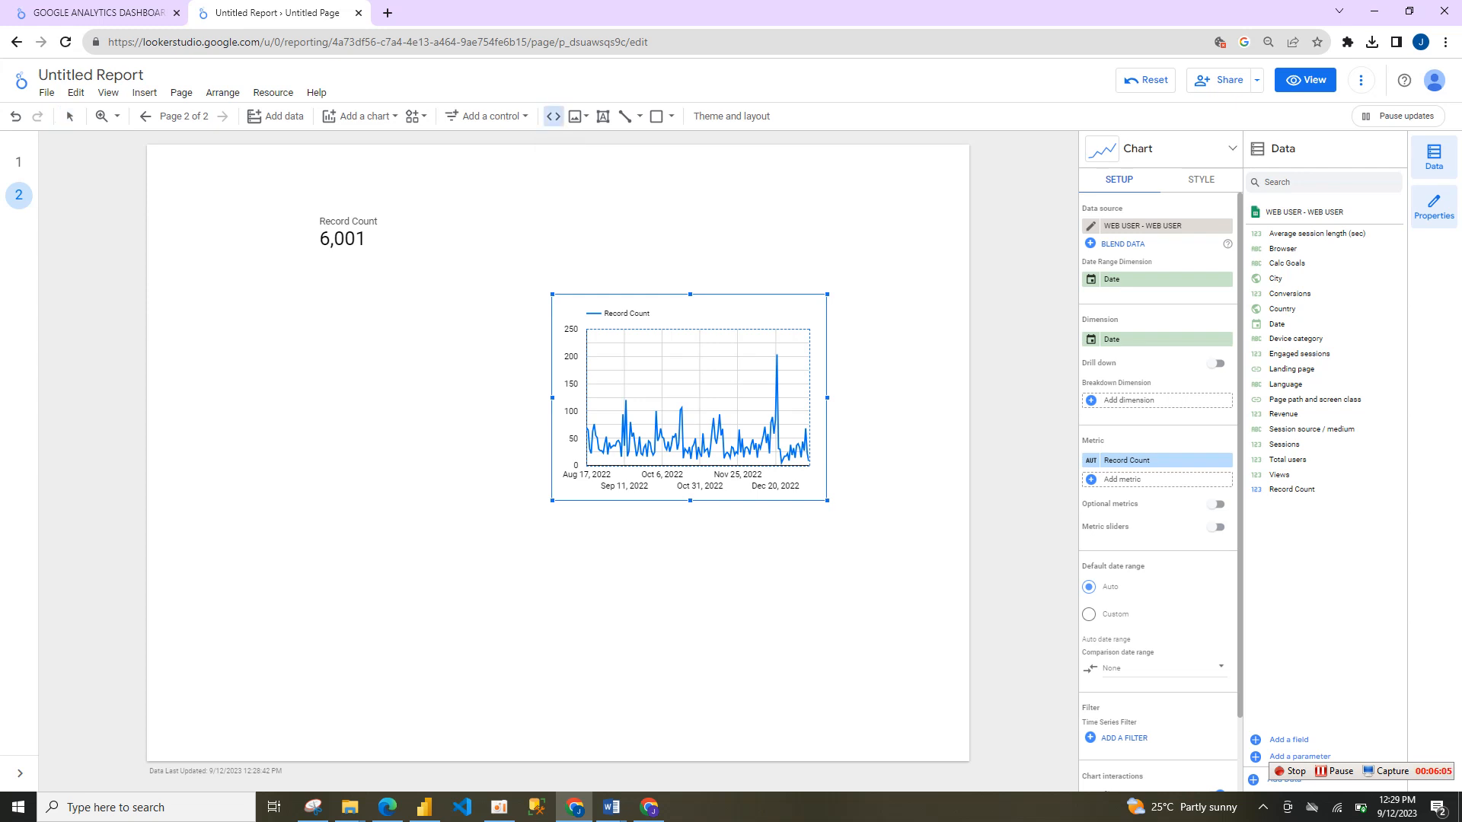
click(554, 116)
click(553, 116)
click(553, 115)
right_click(553, 117)
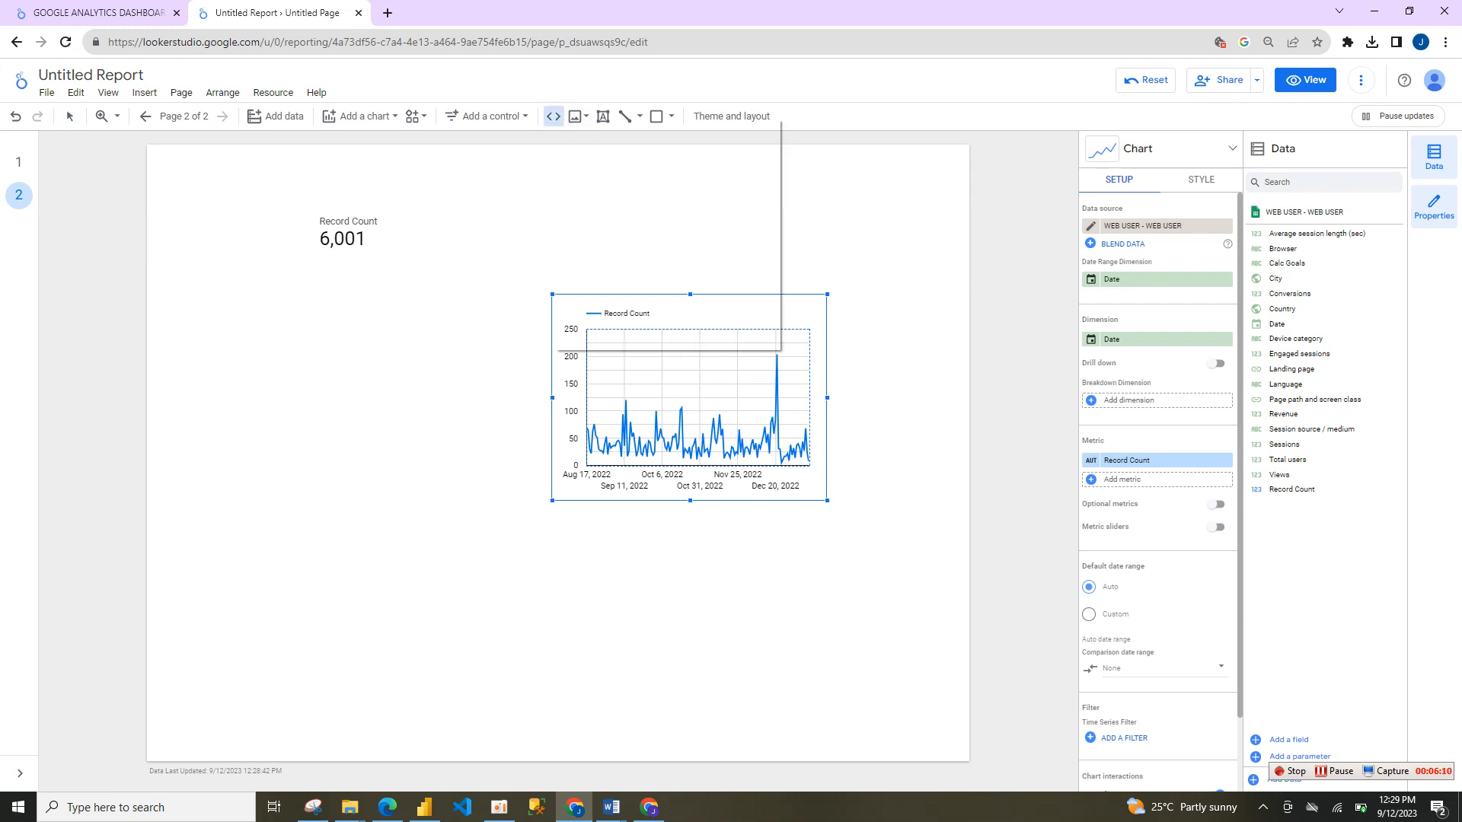
click(554, 117)
click(553, 117)
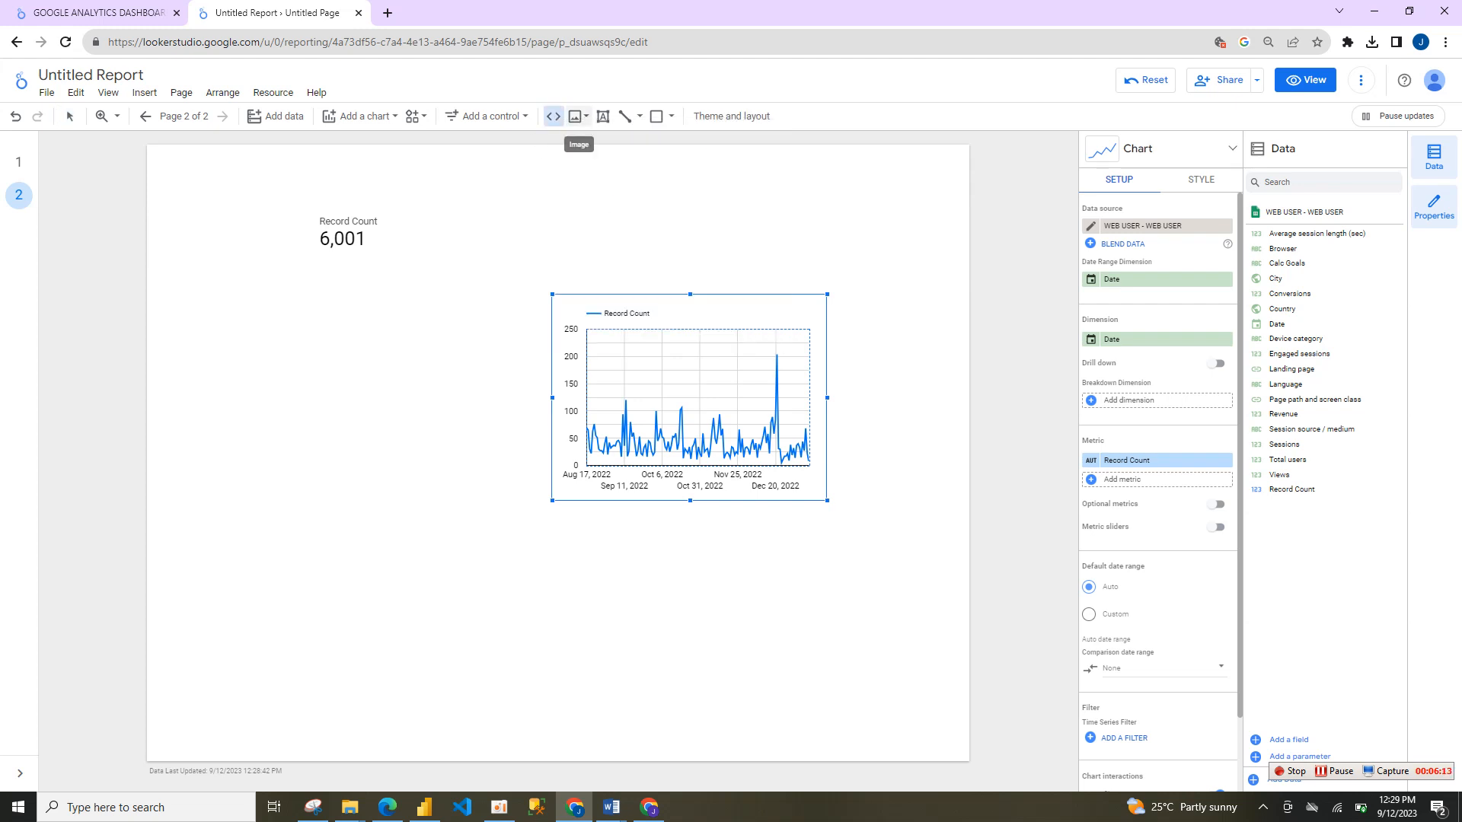
click(576, 116)
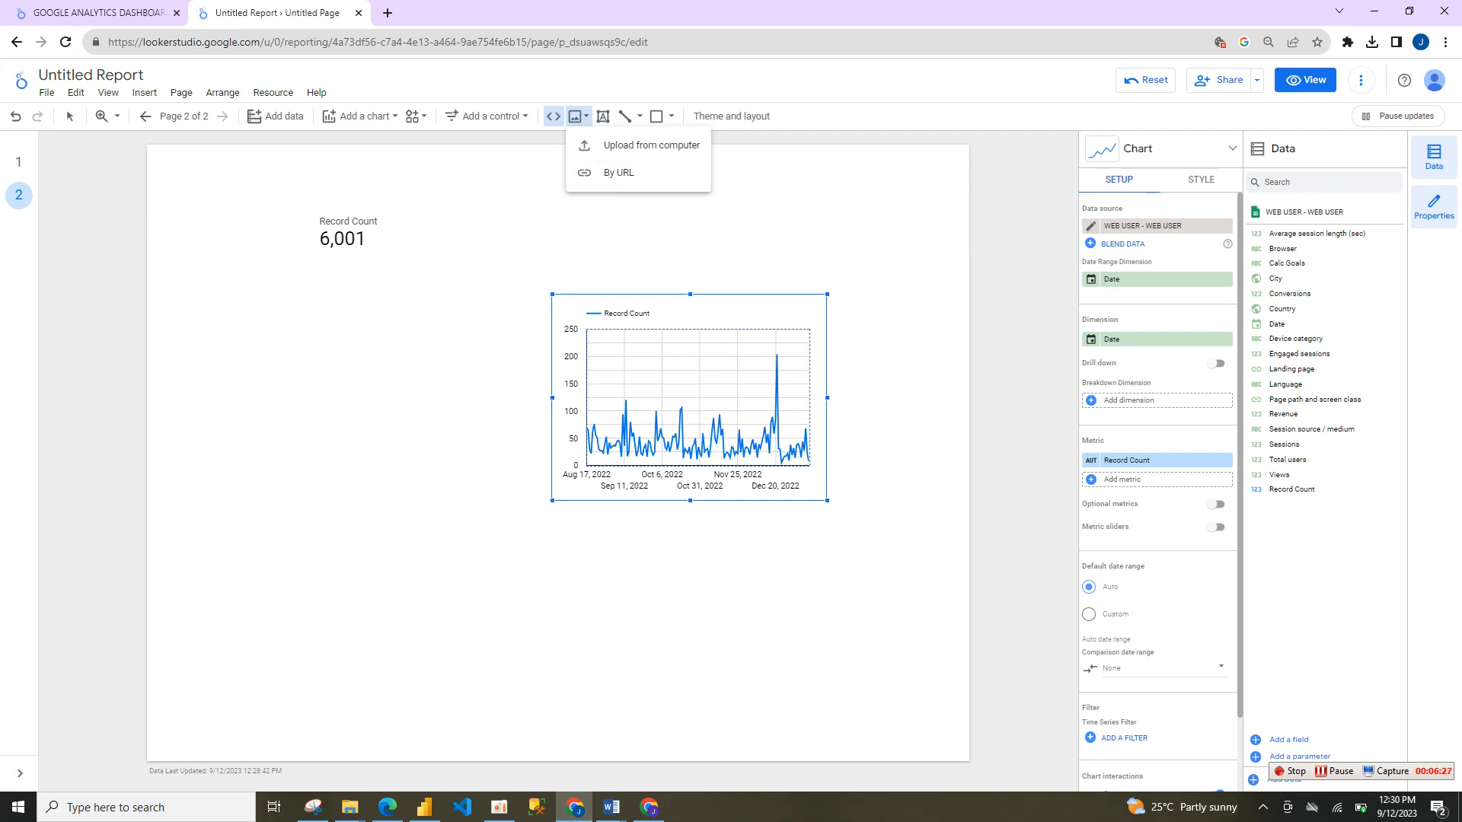
click(579, 116)
click(603, 117)
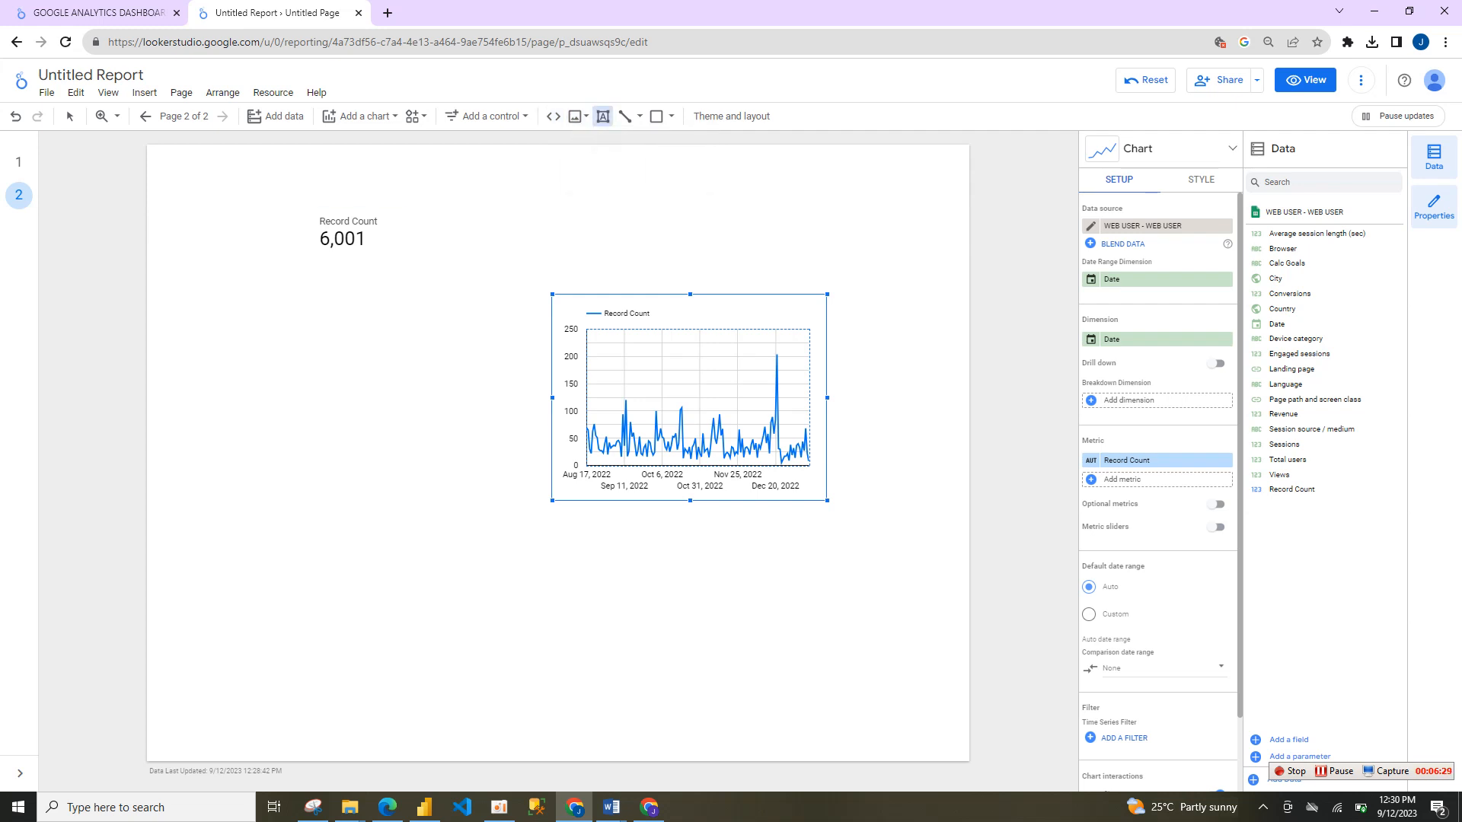
key(Escape)
key(Escape)
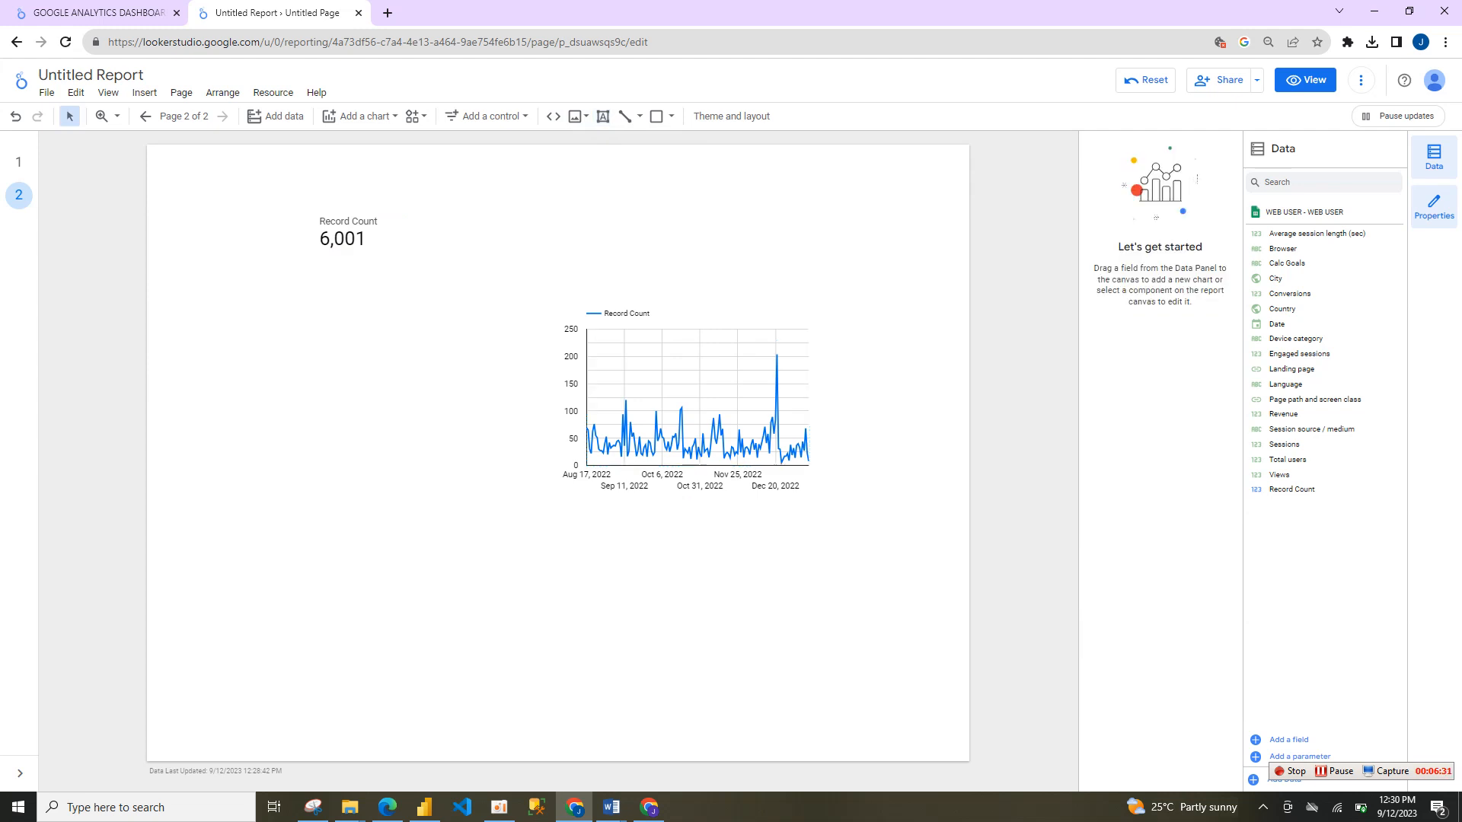
Step: Draw a text box above the time series chart and enter "yy" in it
click(603, 116)
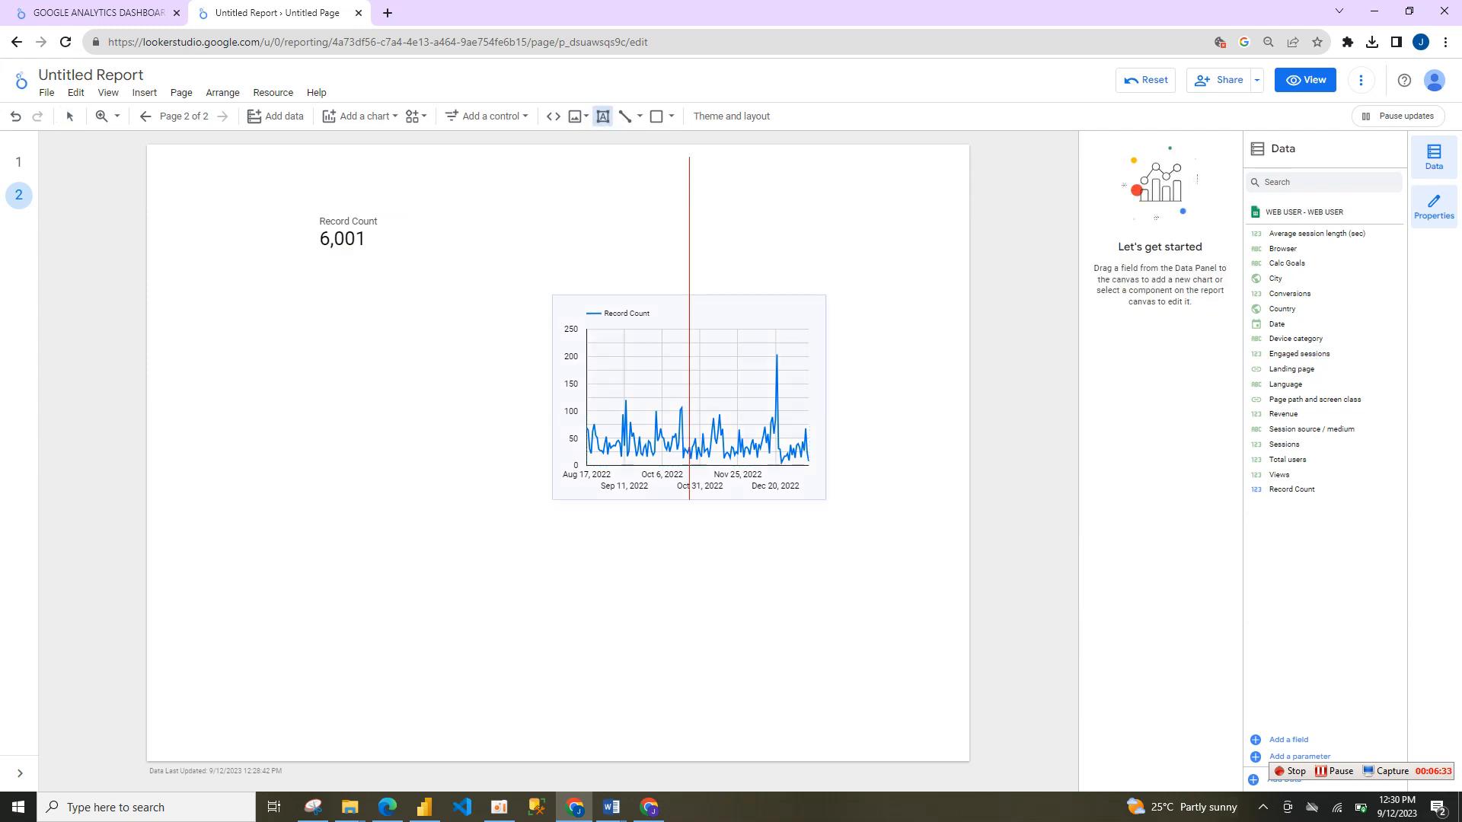
drag(556, 165, 724, 237)
text(yy)
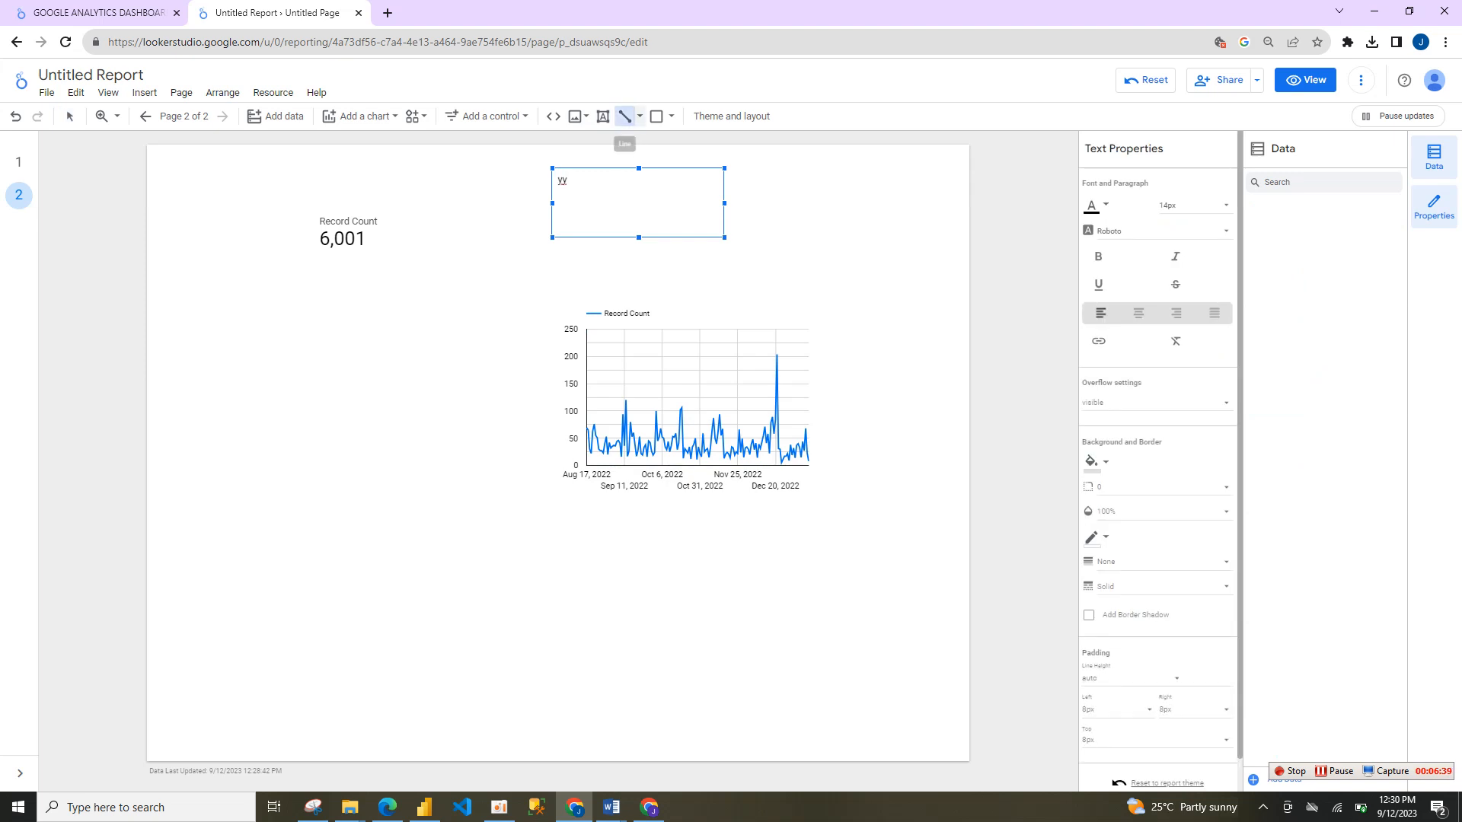
Step: Browse the line, connector and shape types available for drawing on the page
click(639, 117)
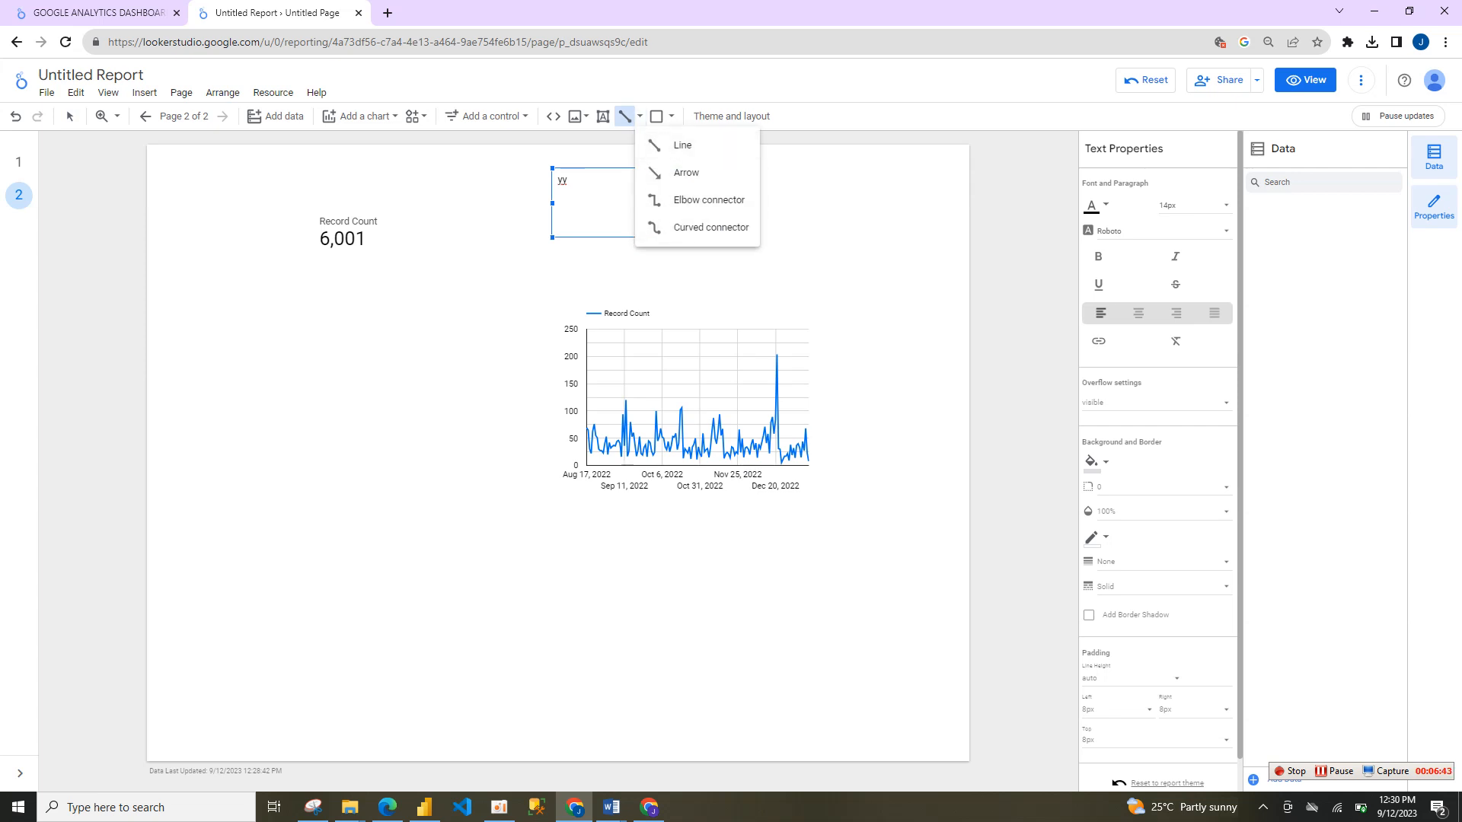
click(682, 145)
click(671, 116)
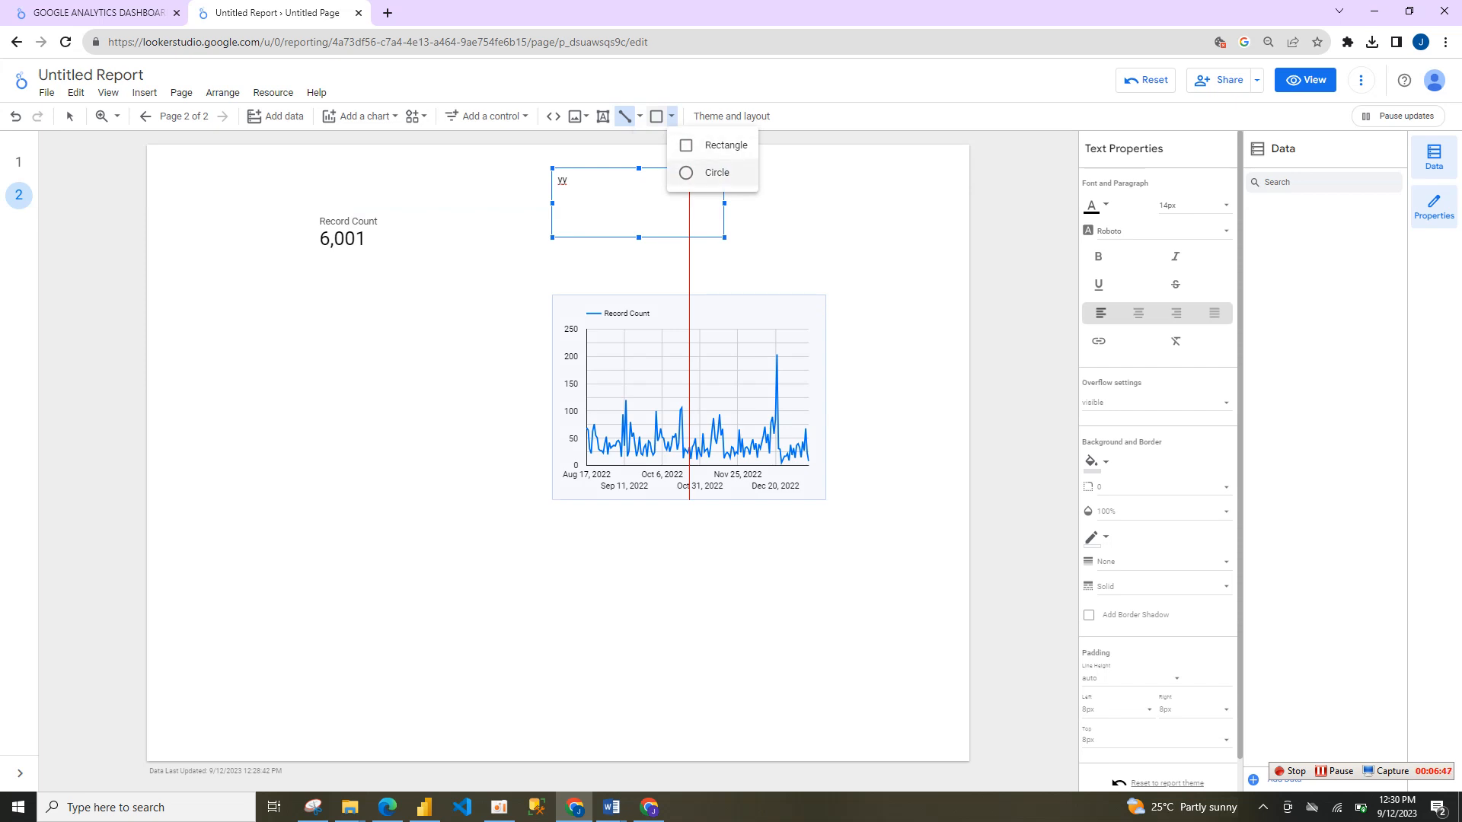
click(777, 144)
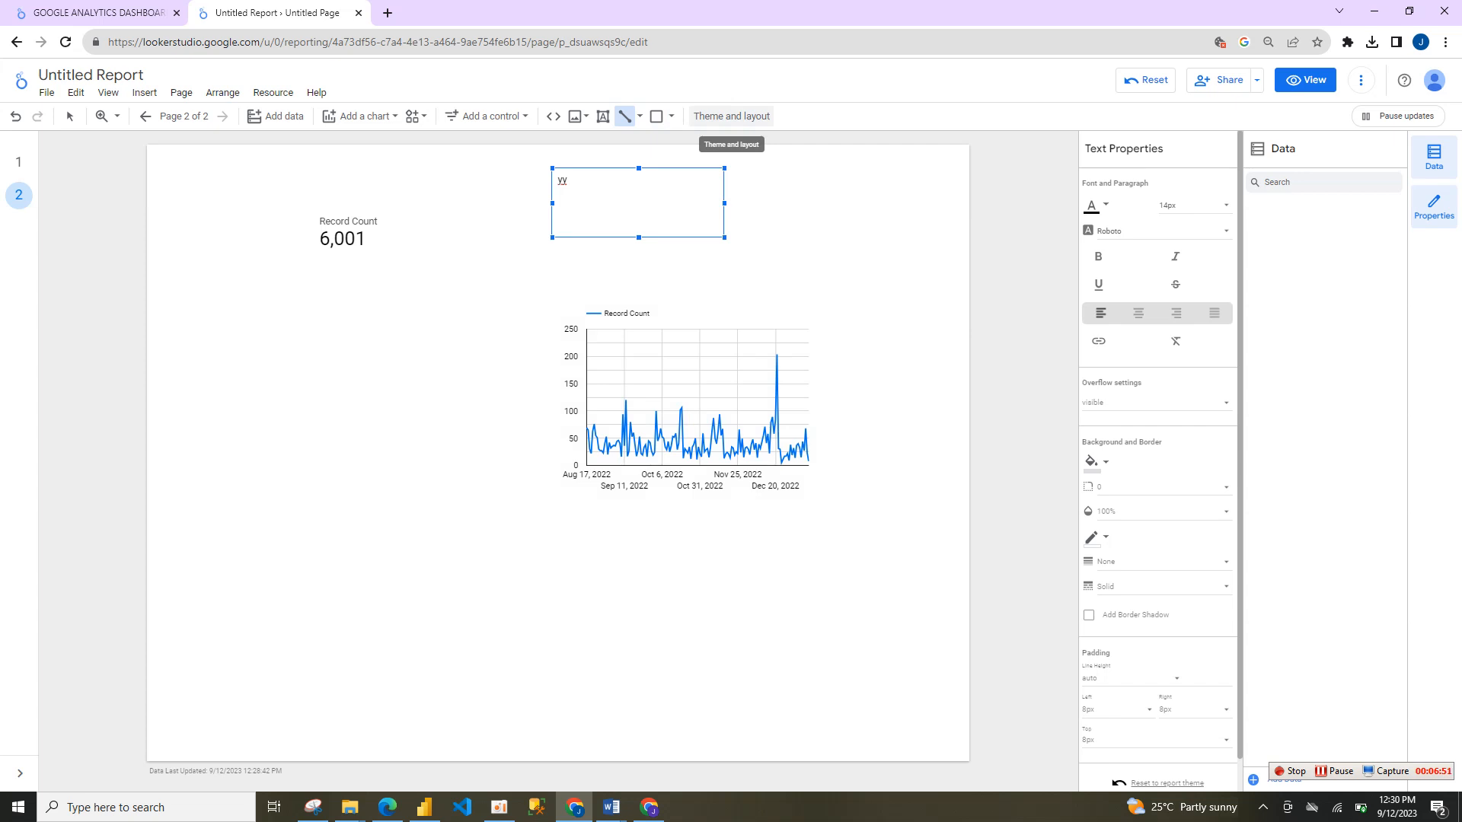
Step: Browse the report themes, try Edge, Constellation and Groovy, and apply the Edge theme
click(731, 115)
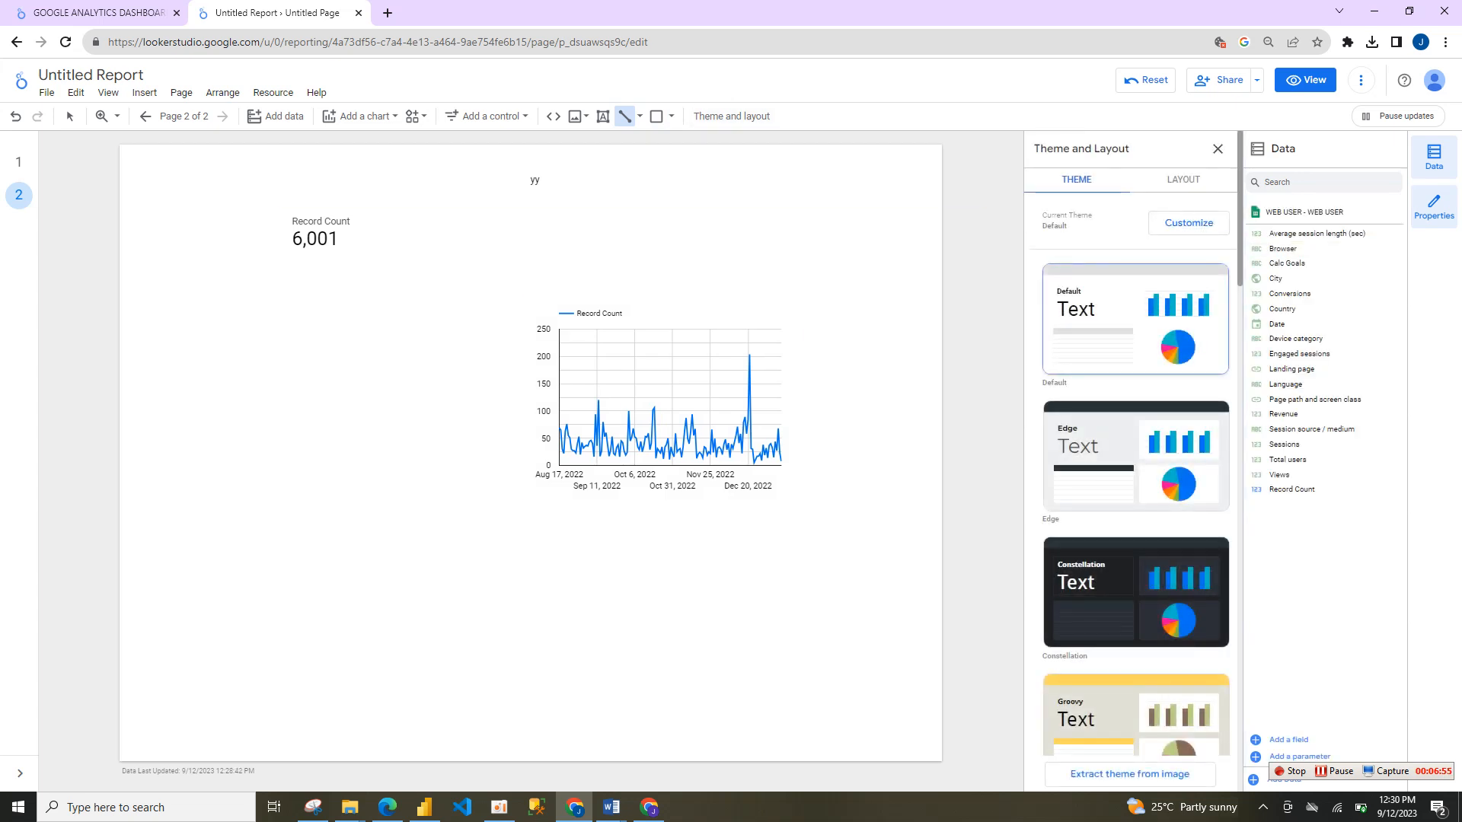
scroll(1135, 442, down, 6)
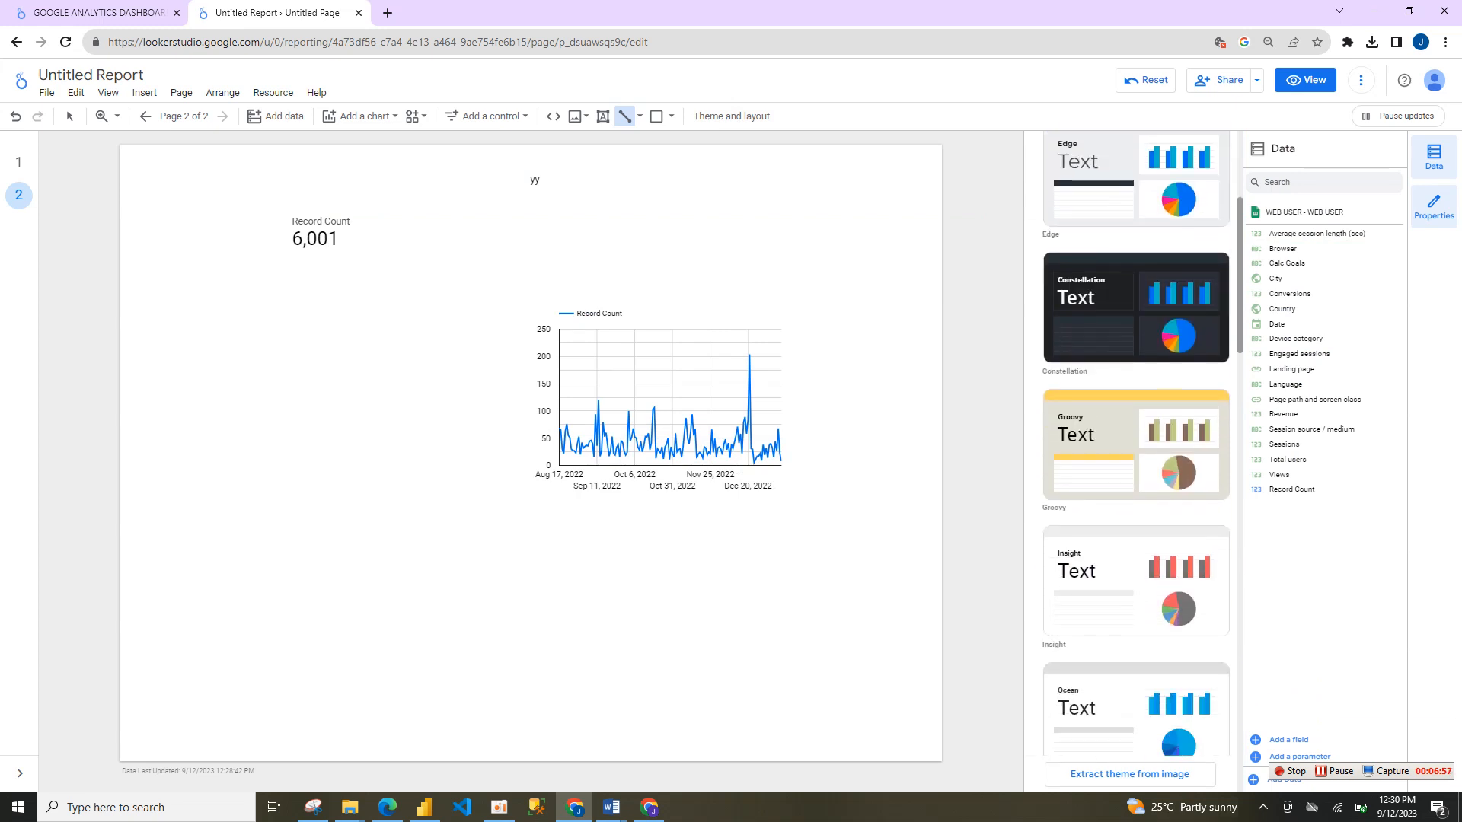
scroll(1135, 442, down, 5)
scroll(1135, 441, up, 11)
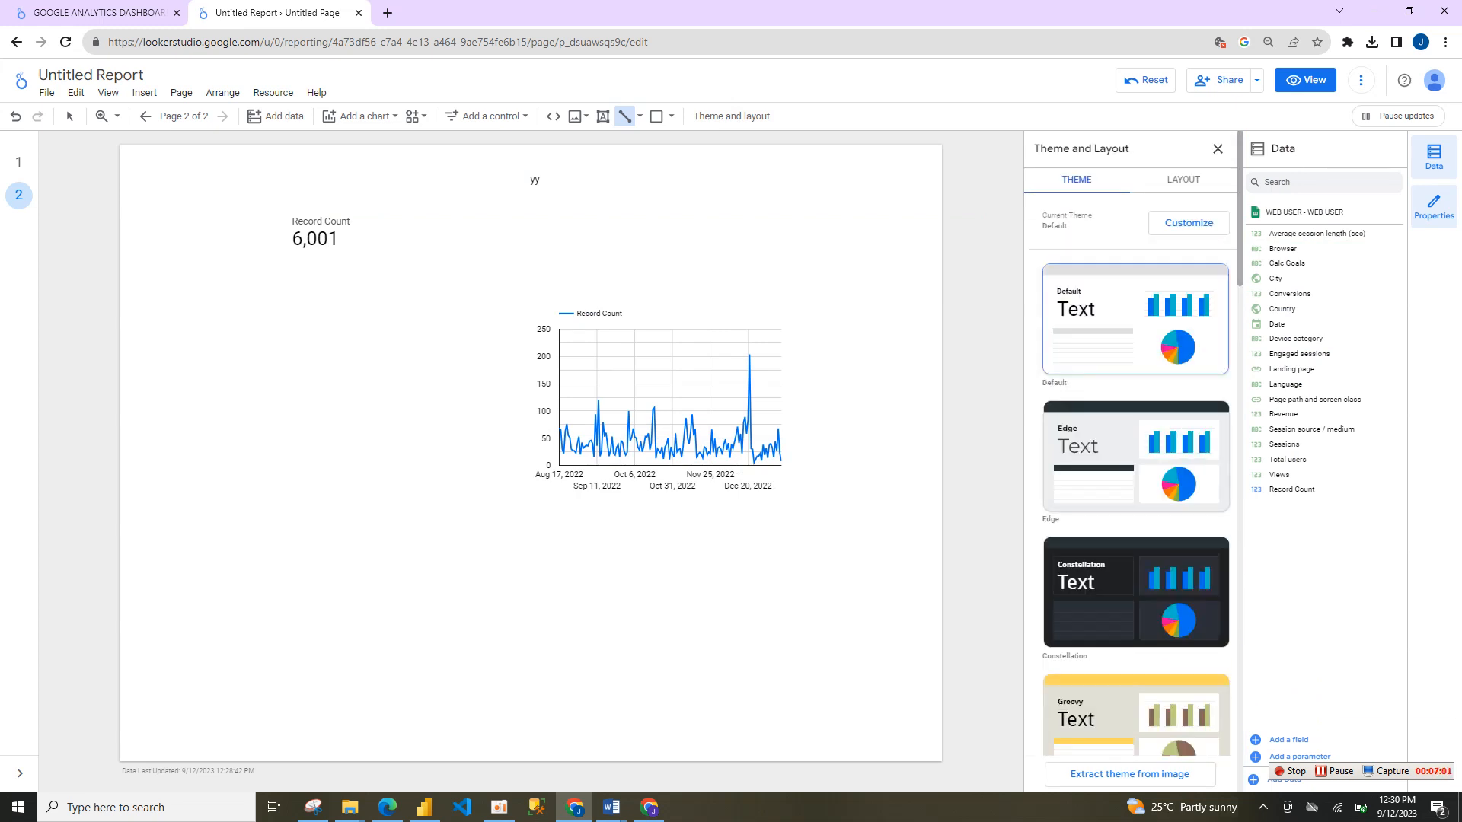
click(1134, 457)
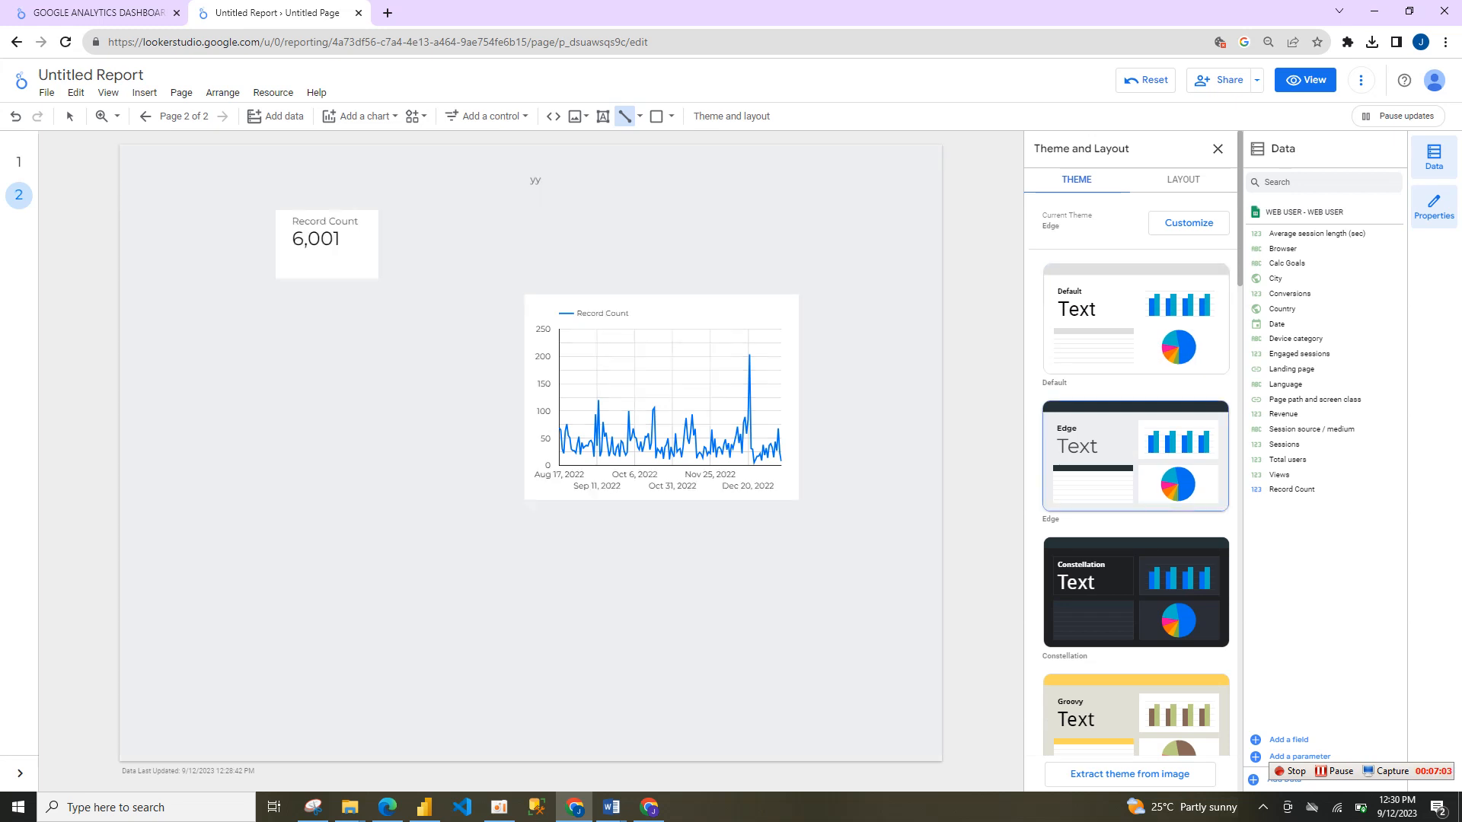
click(1135, 593)
click(1135, 715)
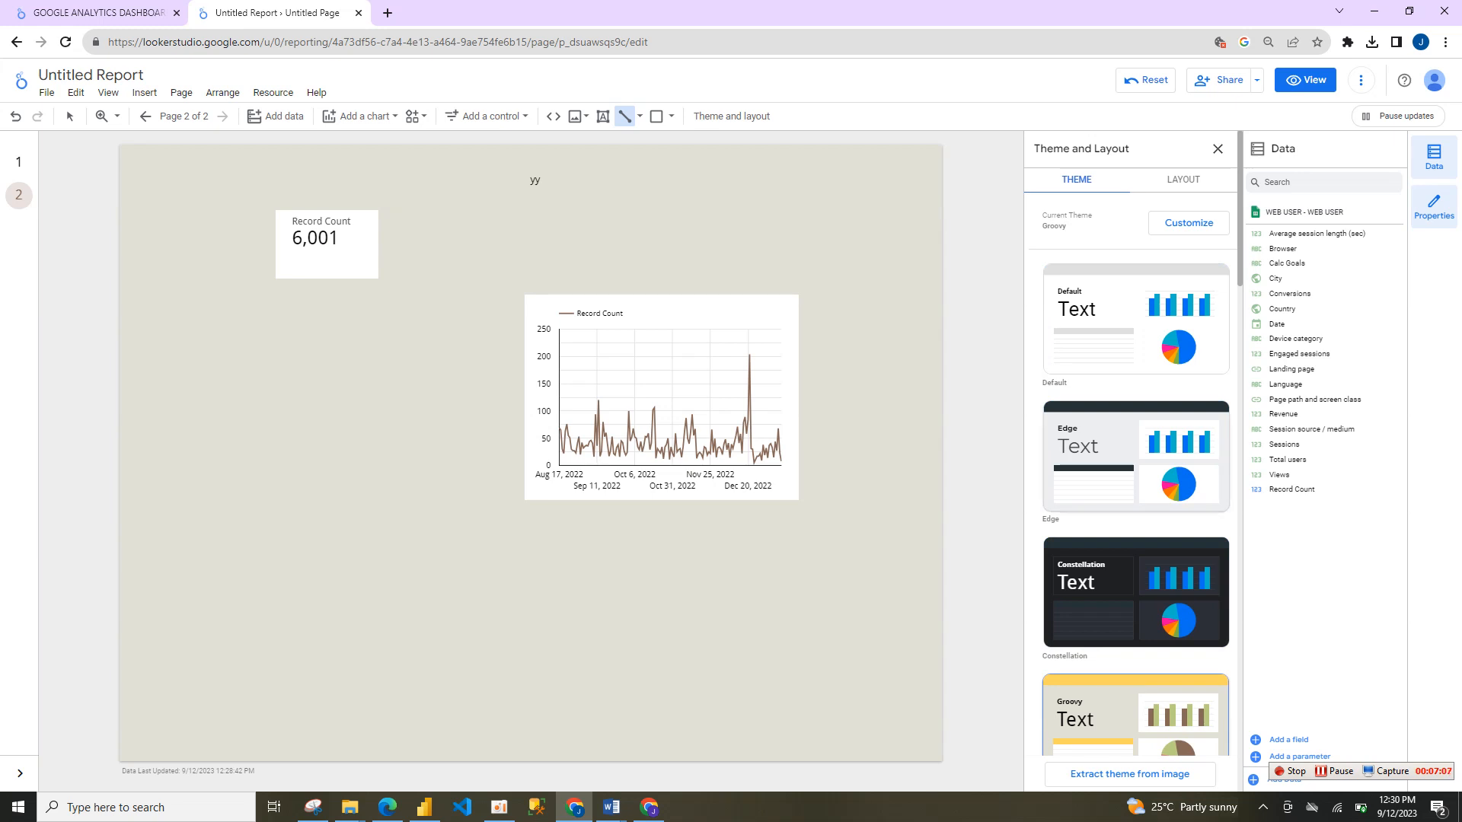
click(1135, 457)
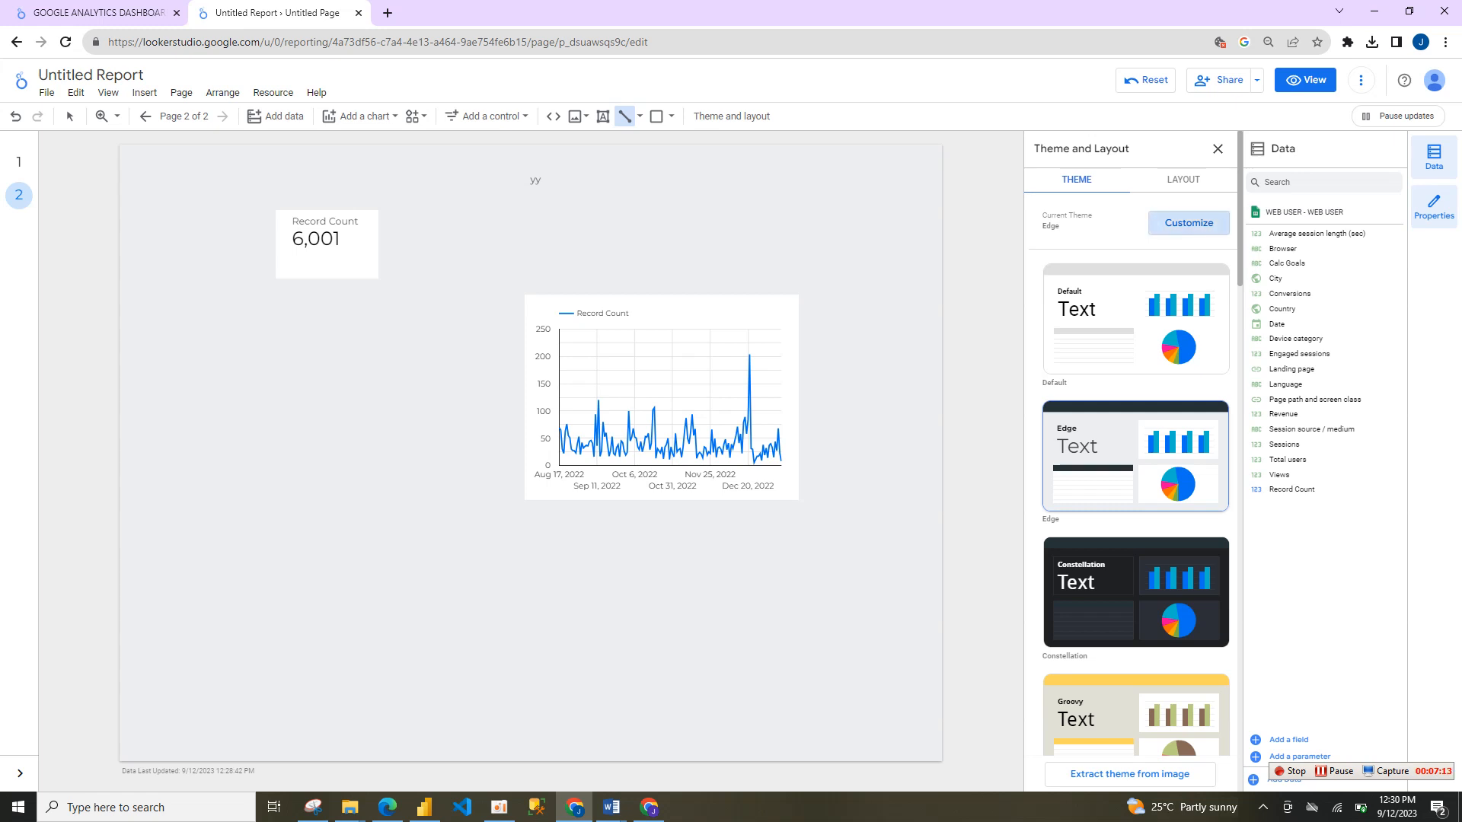
Step: Examine the theme customization options and the report's layout settings
click(1189, 223)
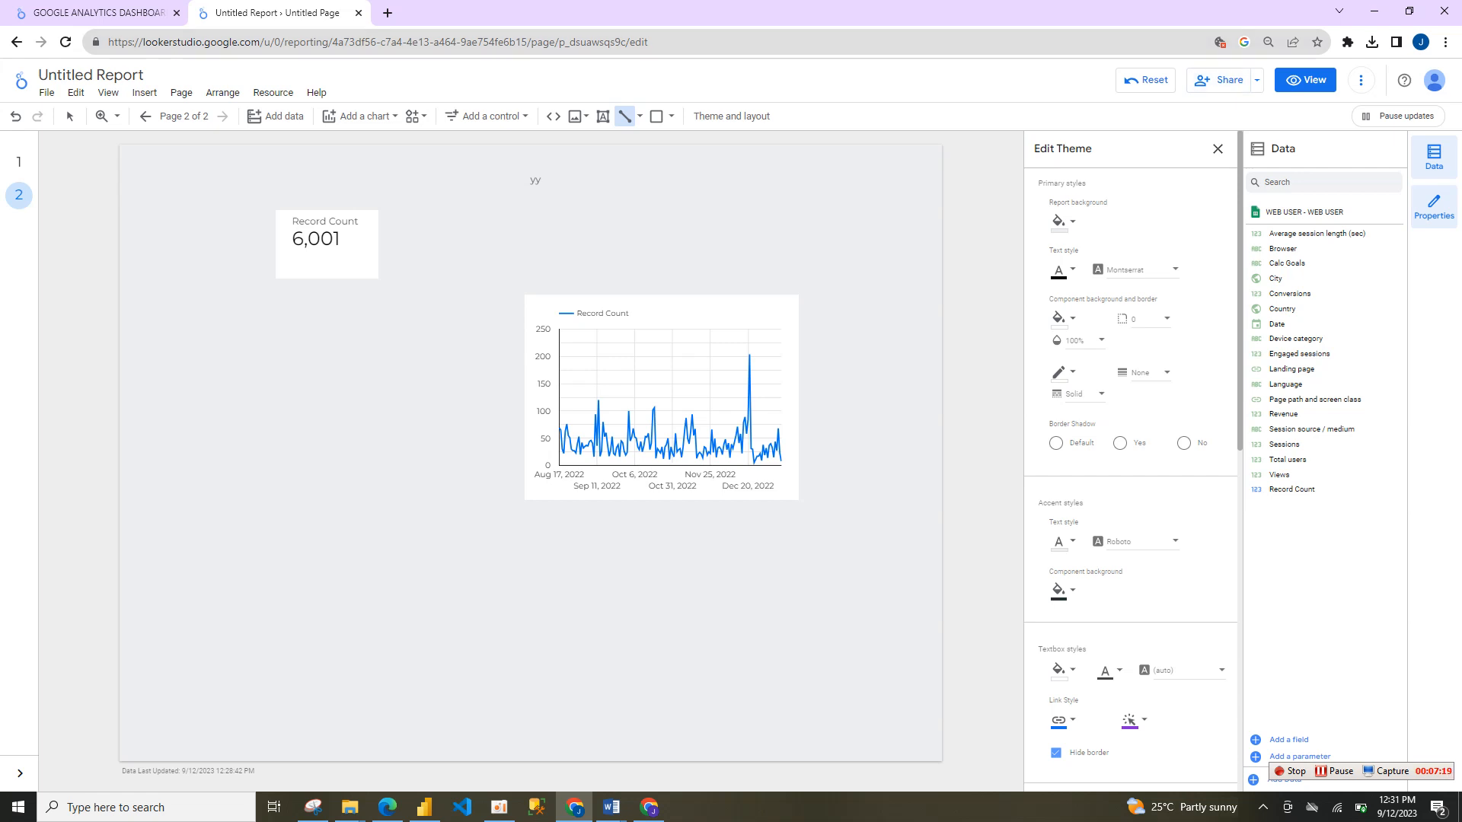
click(1217, 149)
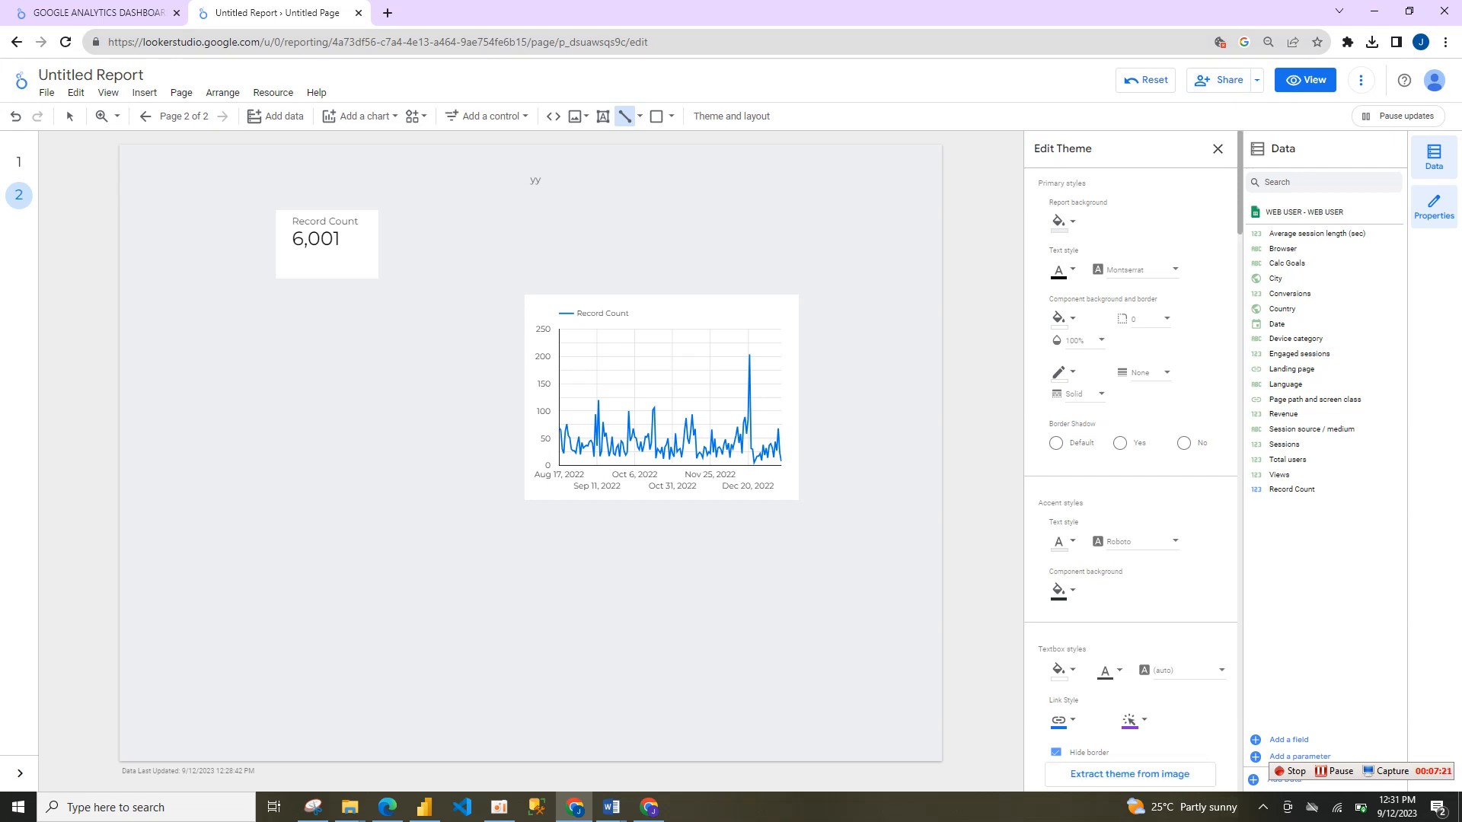
click(1183, 179)
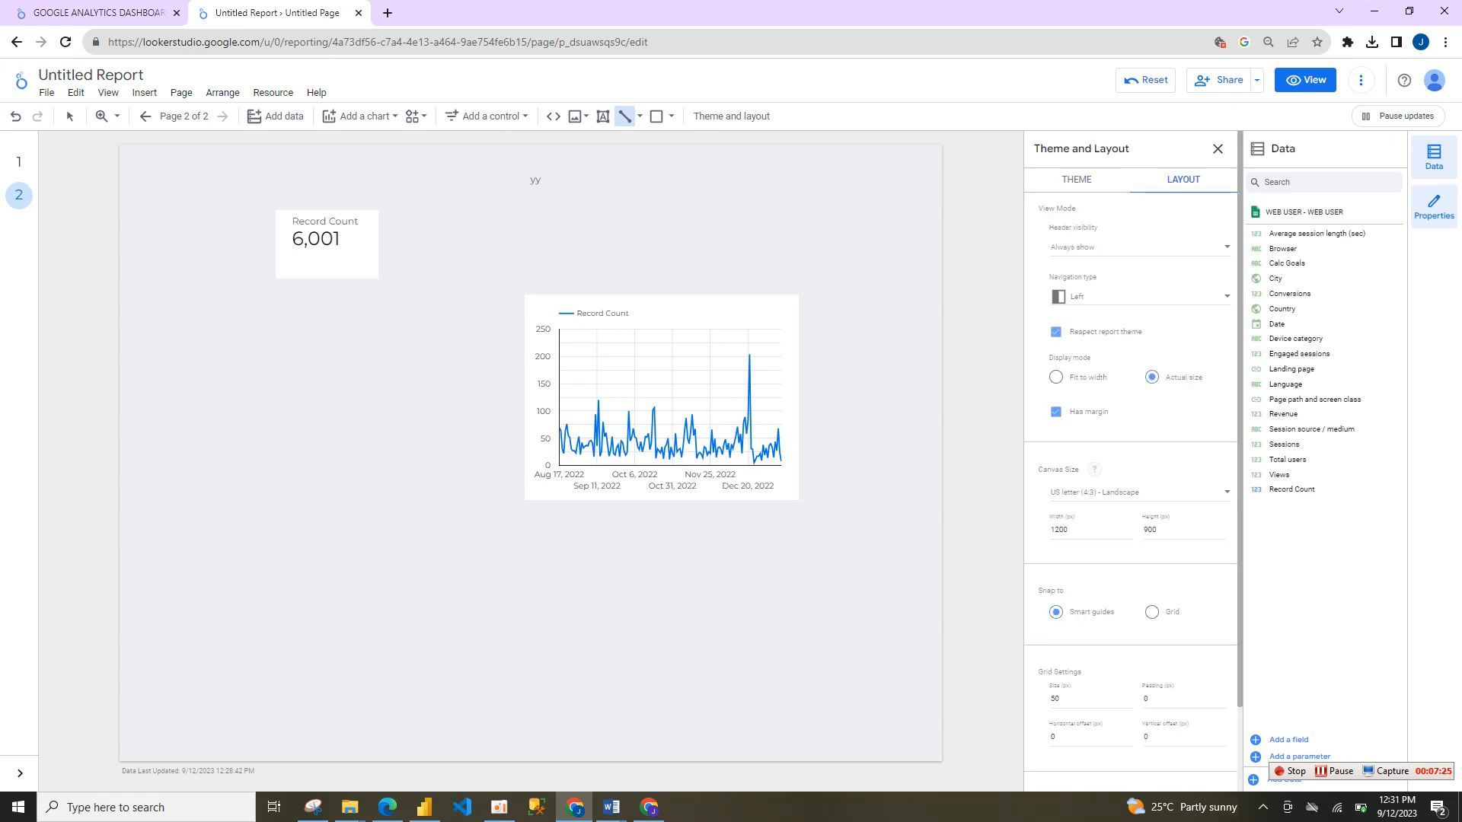
click(1077, 180)
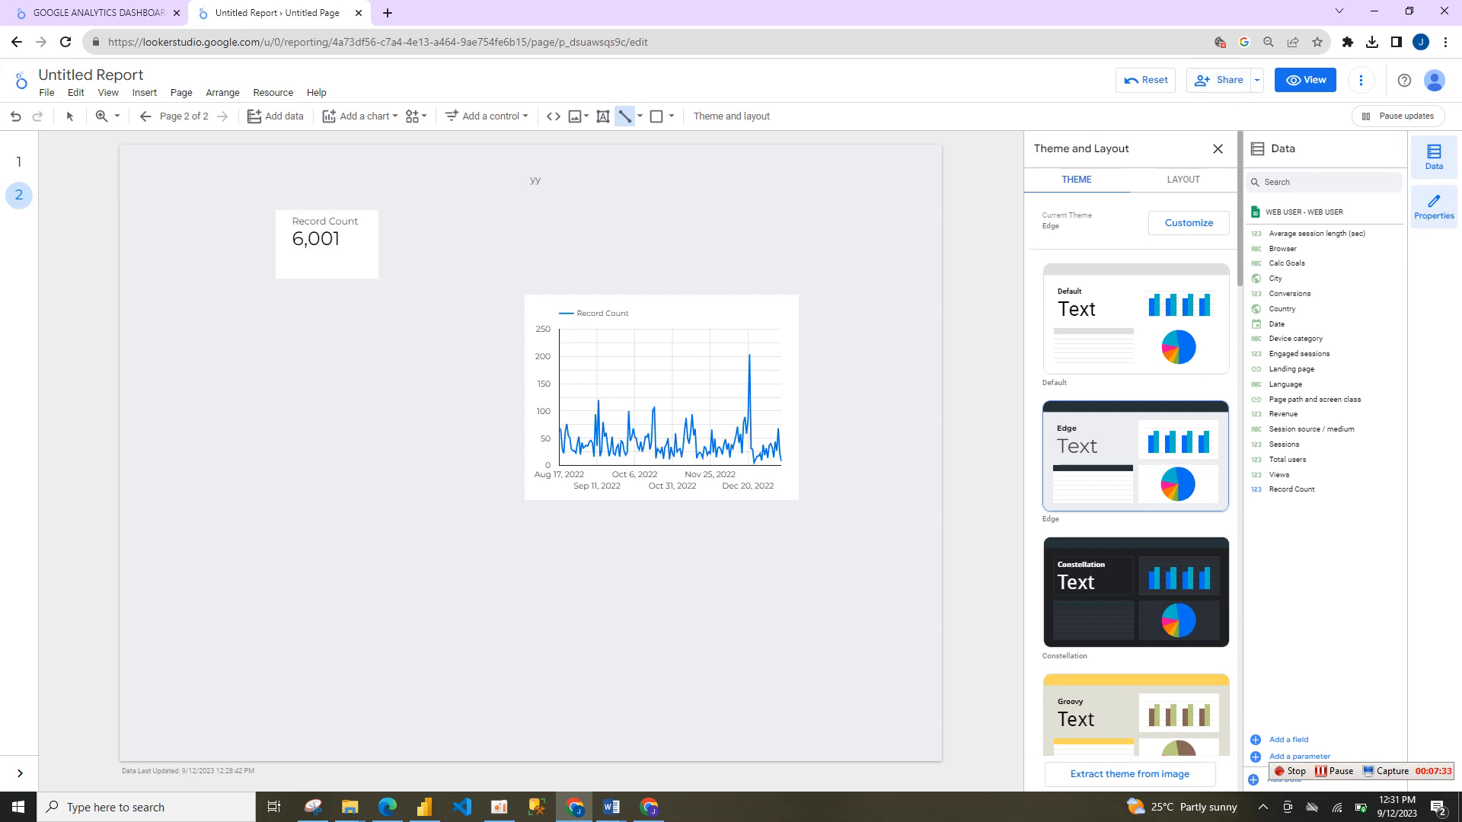
Step: Examine the PDF download and people-sharing options, and preview the report in view mode before returning to editing
click(1257, 80)
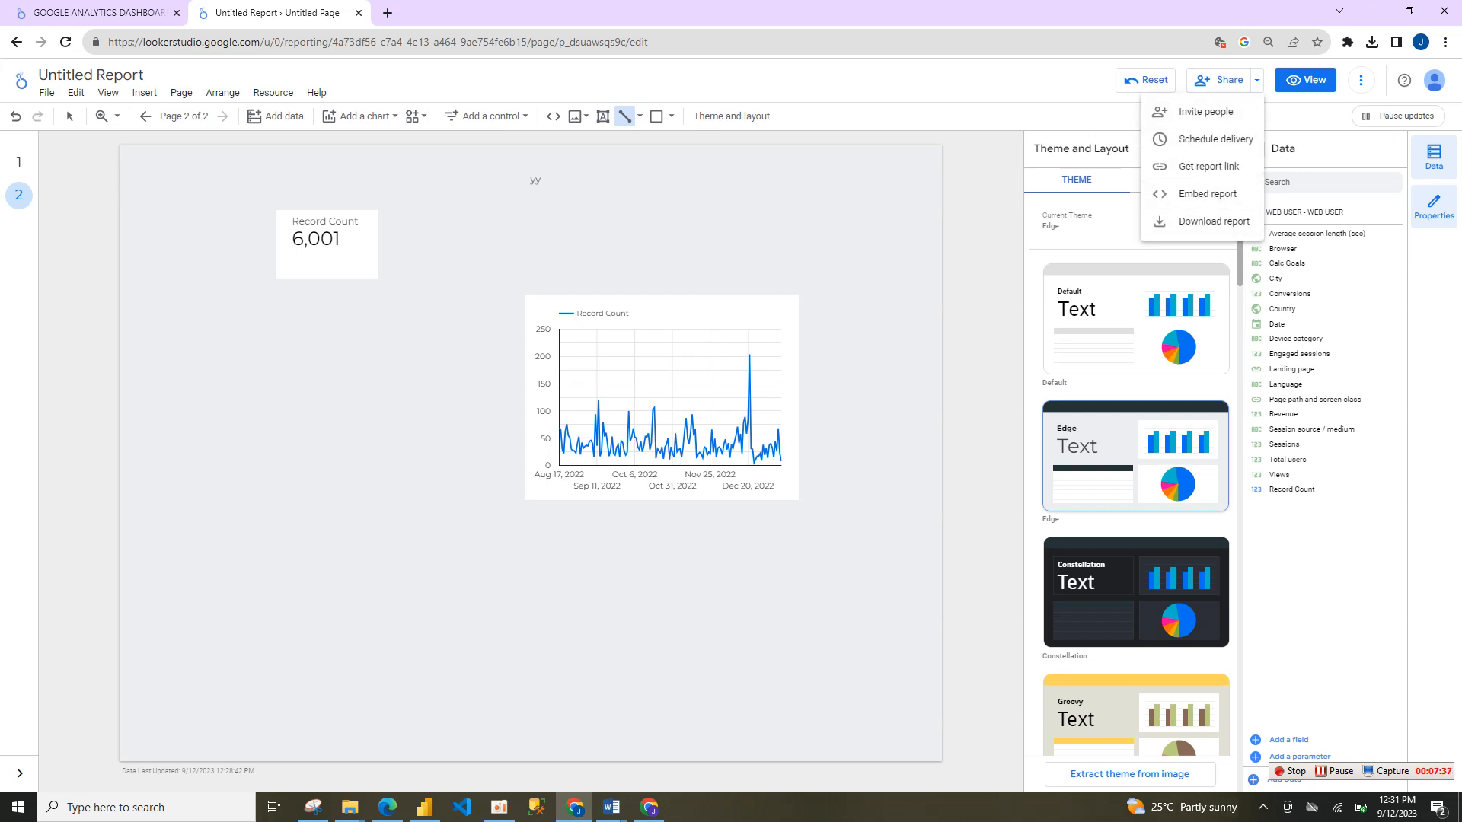
click(1211, 221)
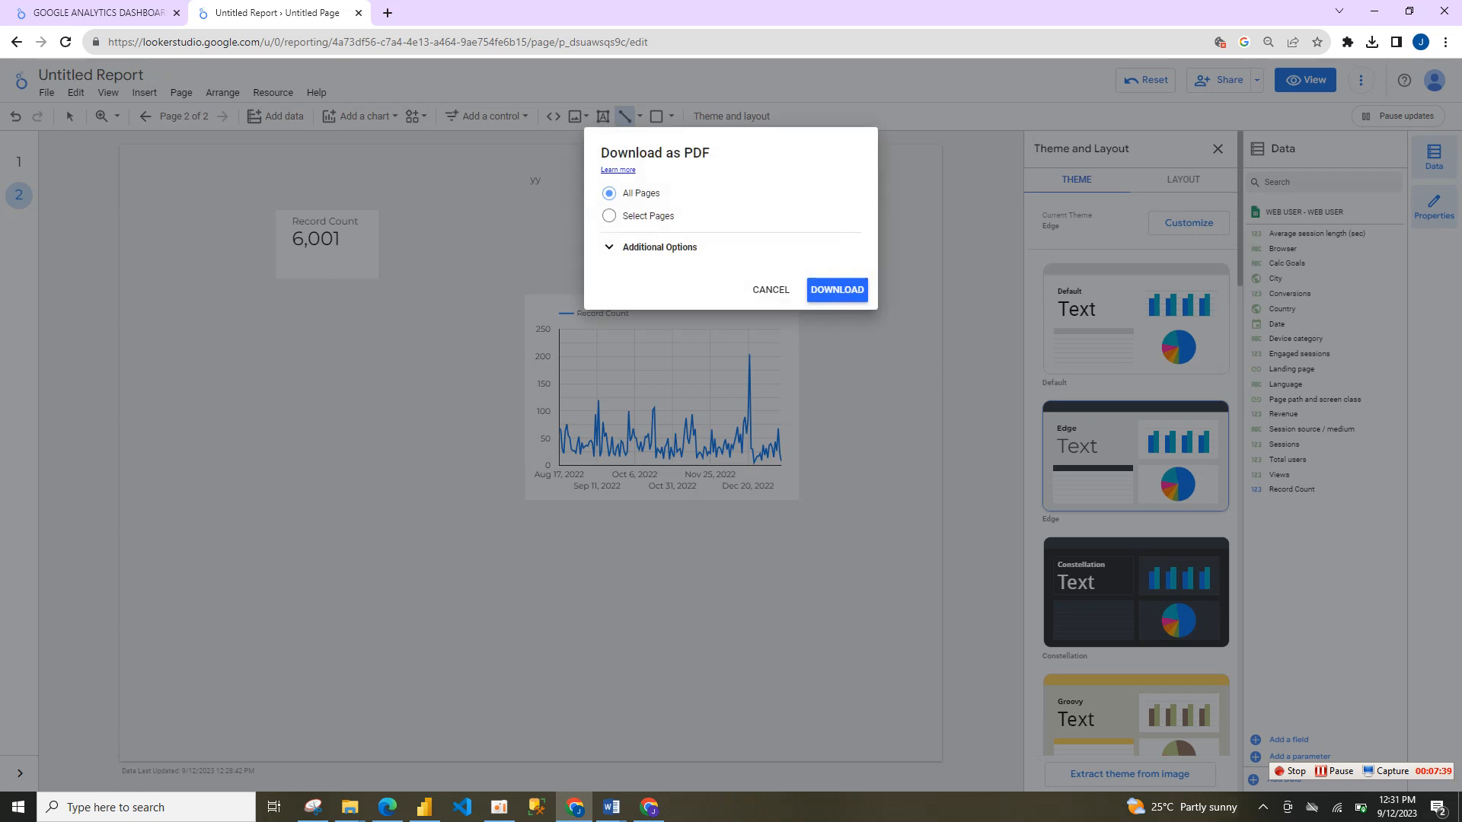
click(771, 290)
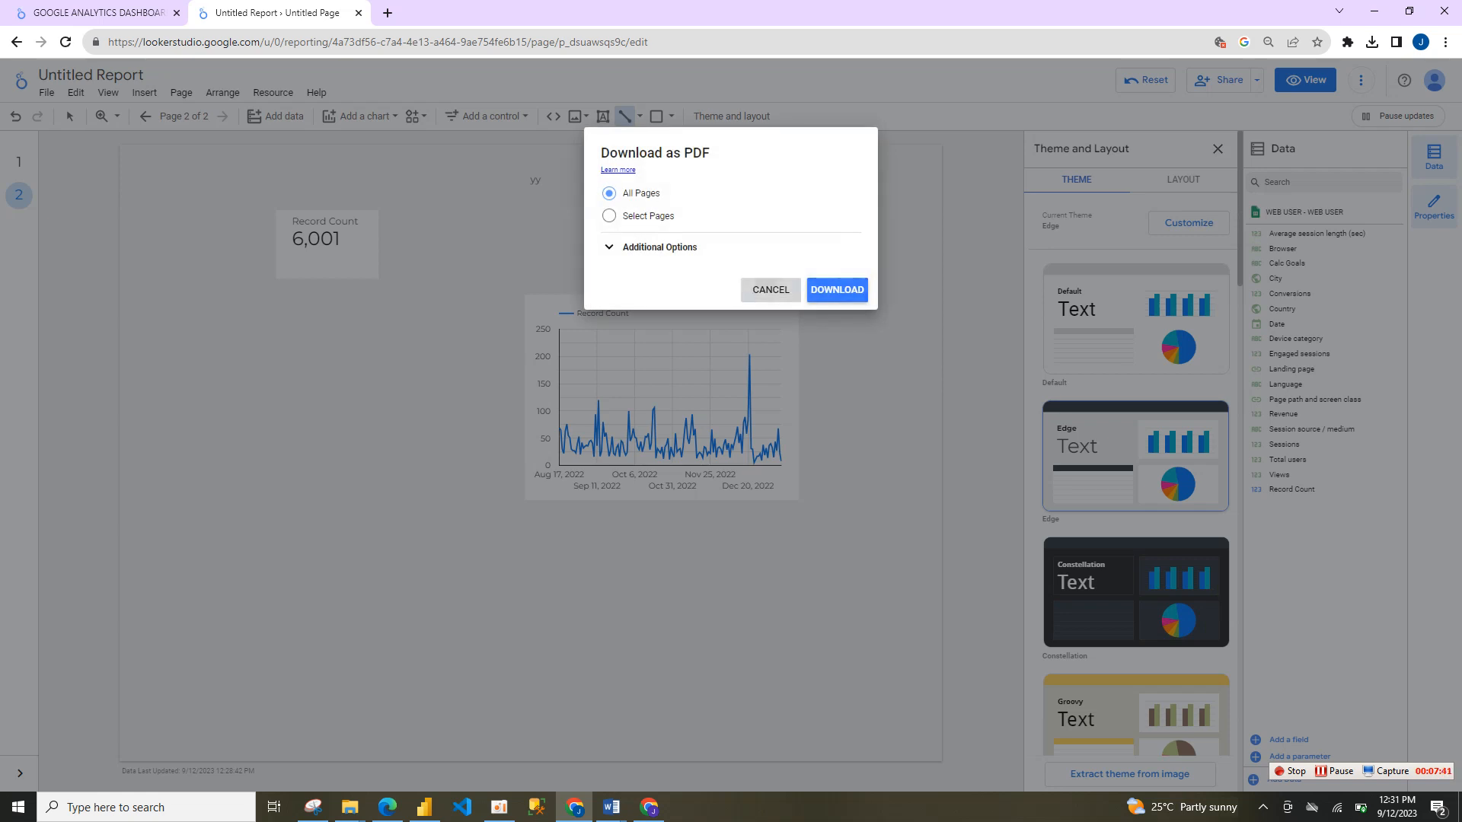
click(1257, 80)
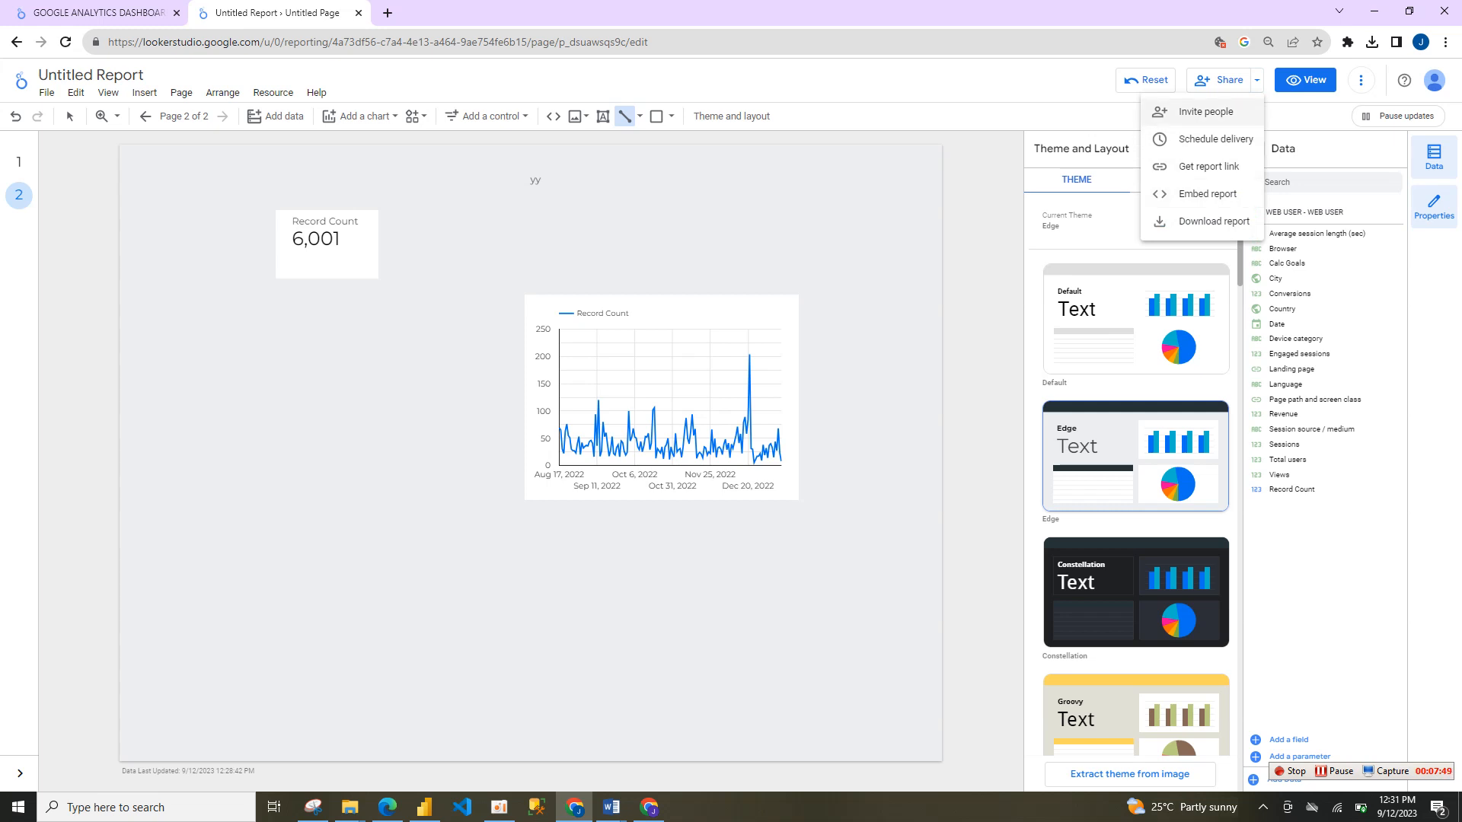
click(1205, 111)
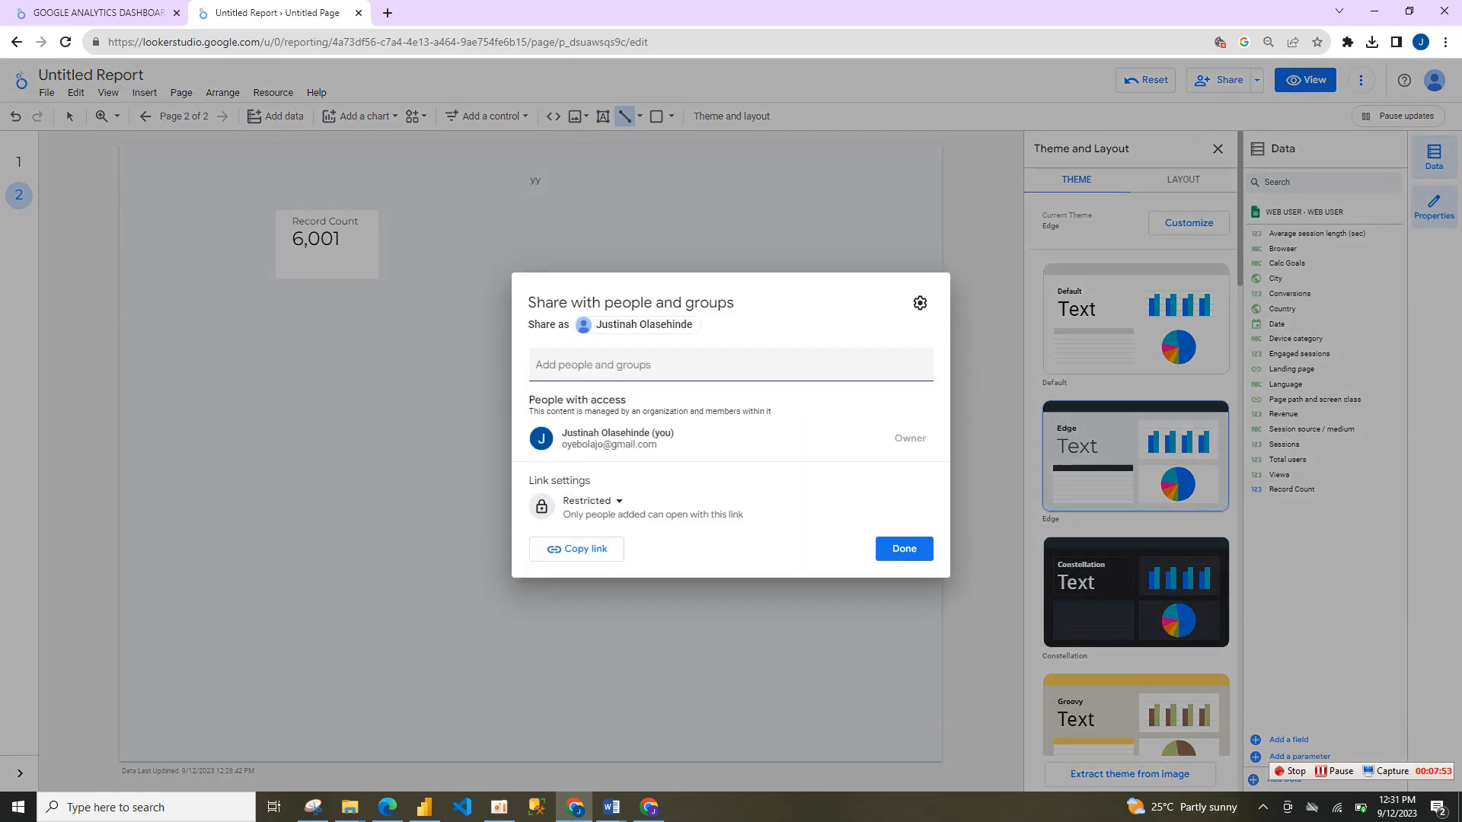
click(905, 548)
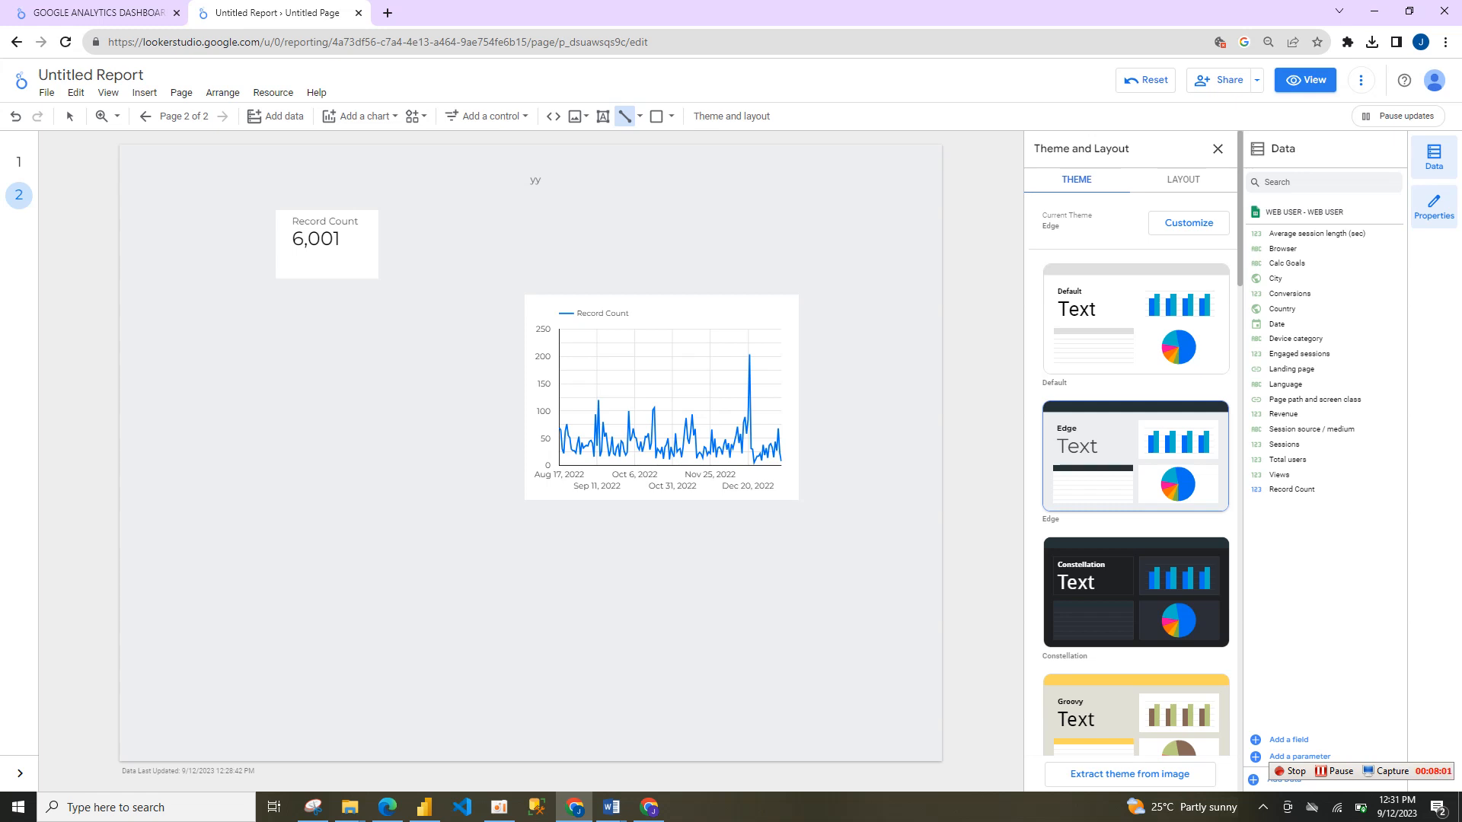
click(1305, 80)
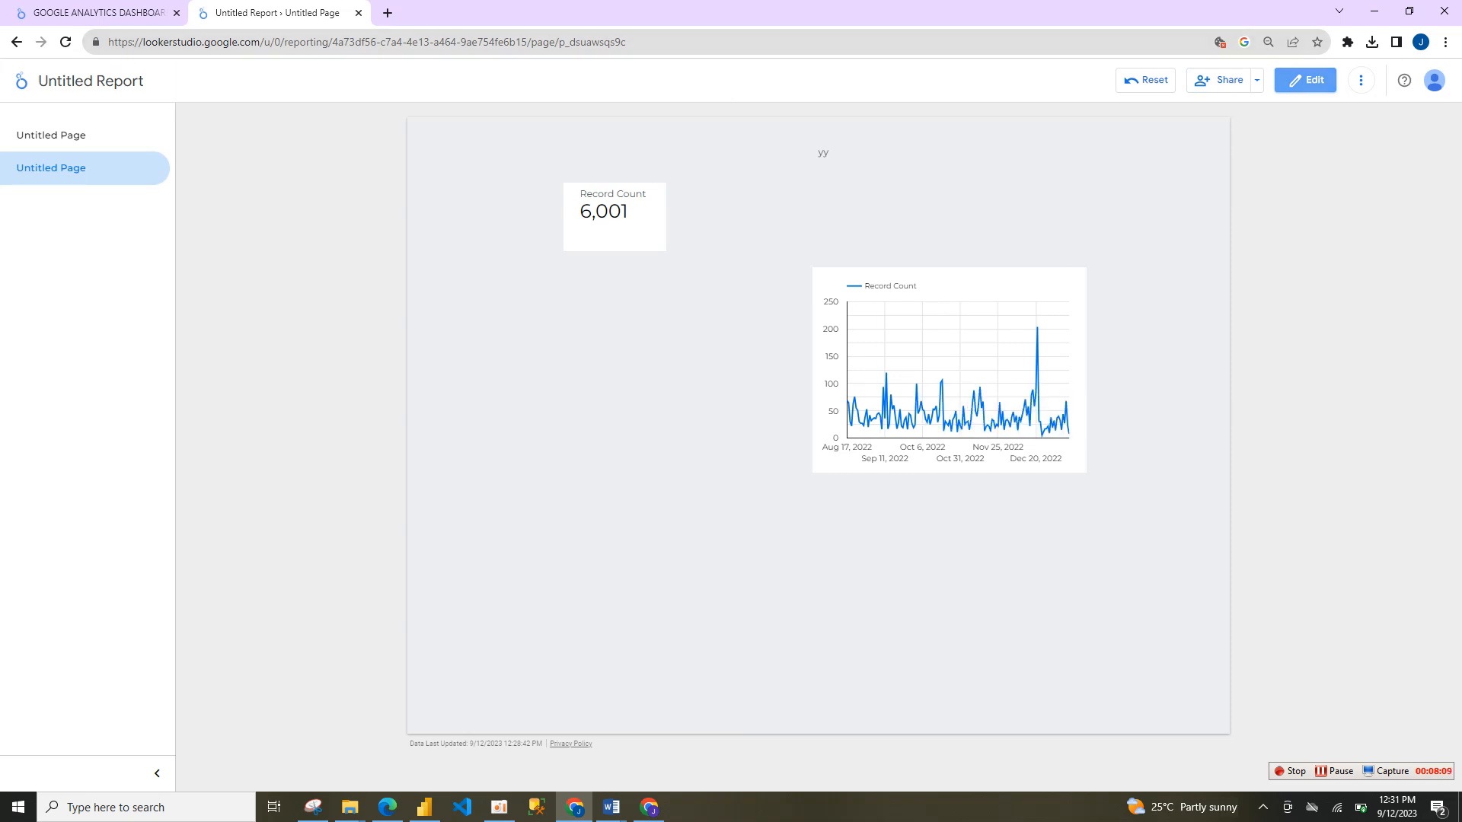
click(1305, 80)
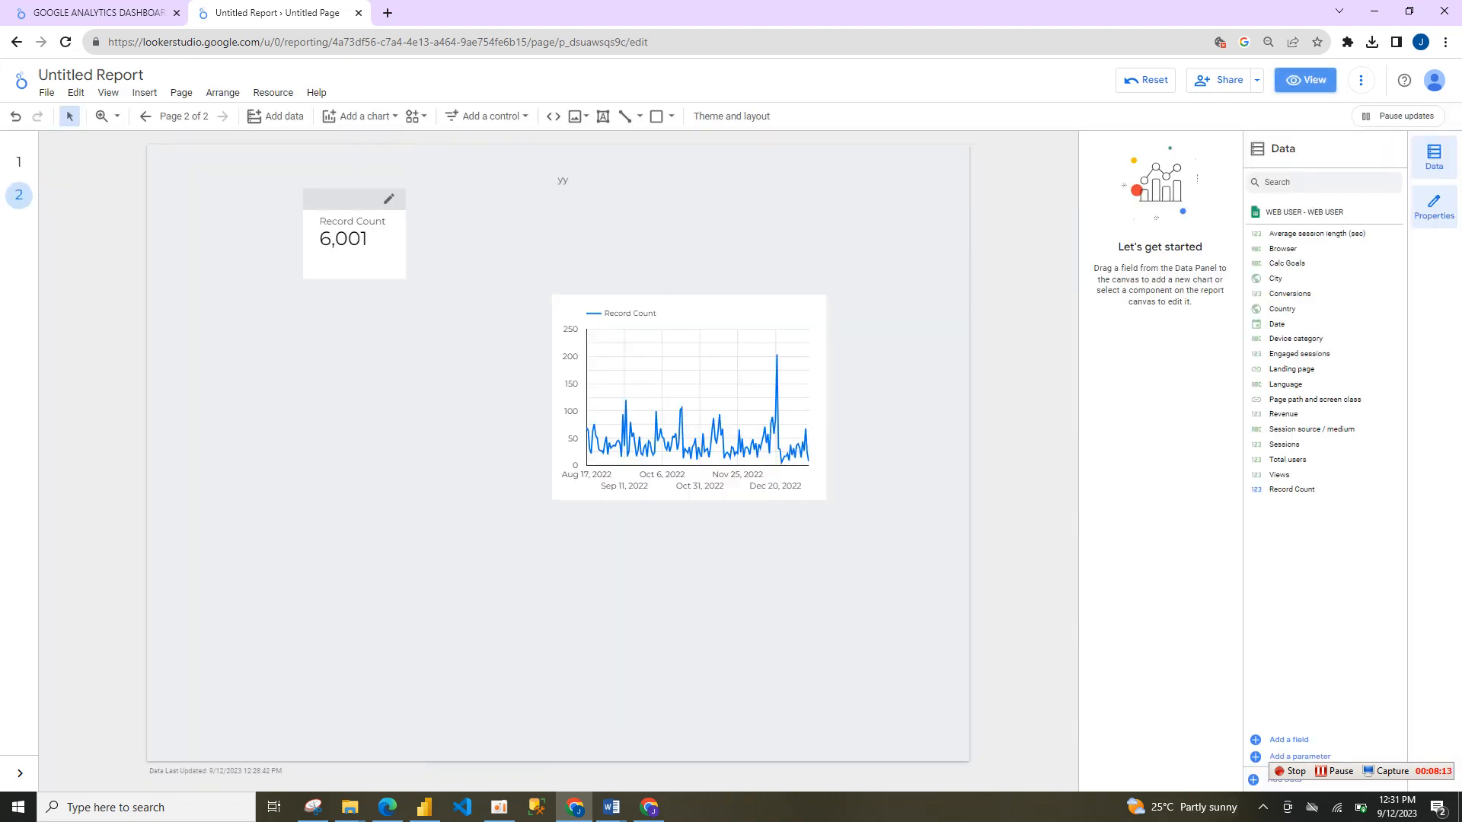
Step: Set the scorecard's metric to Total users
click(354, 245)
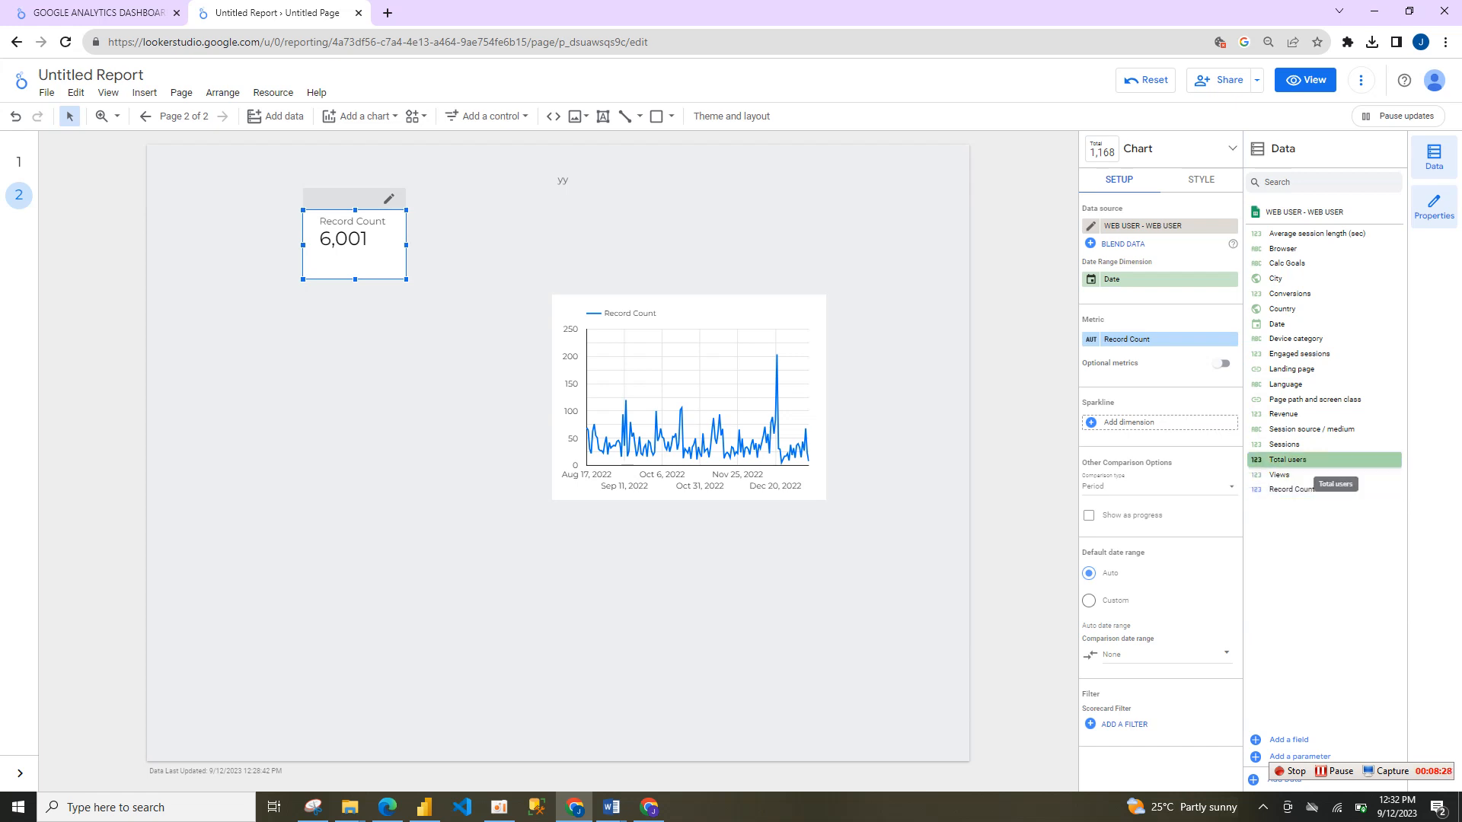
drag(1294, 459, 1158, 339)
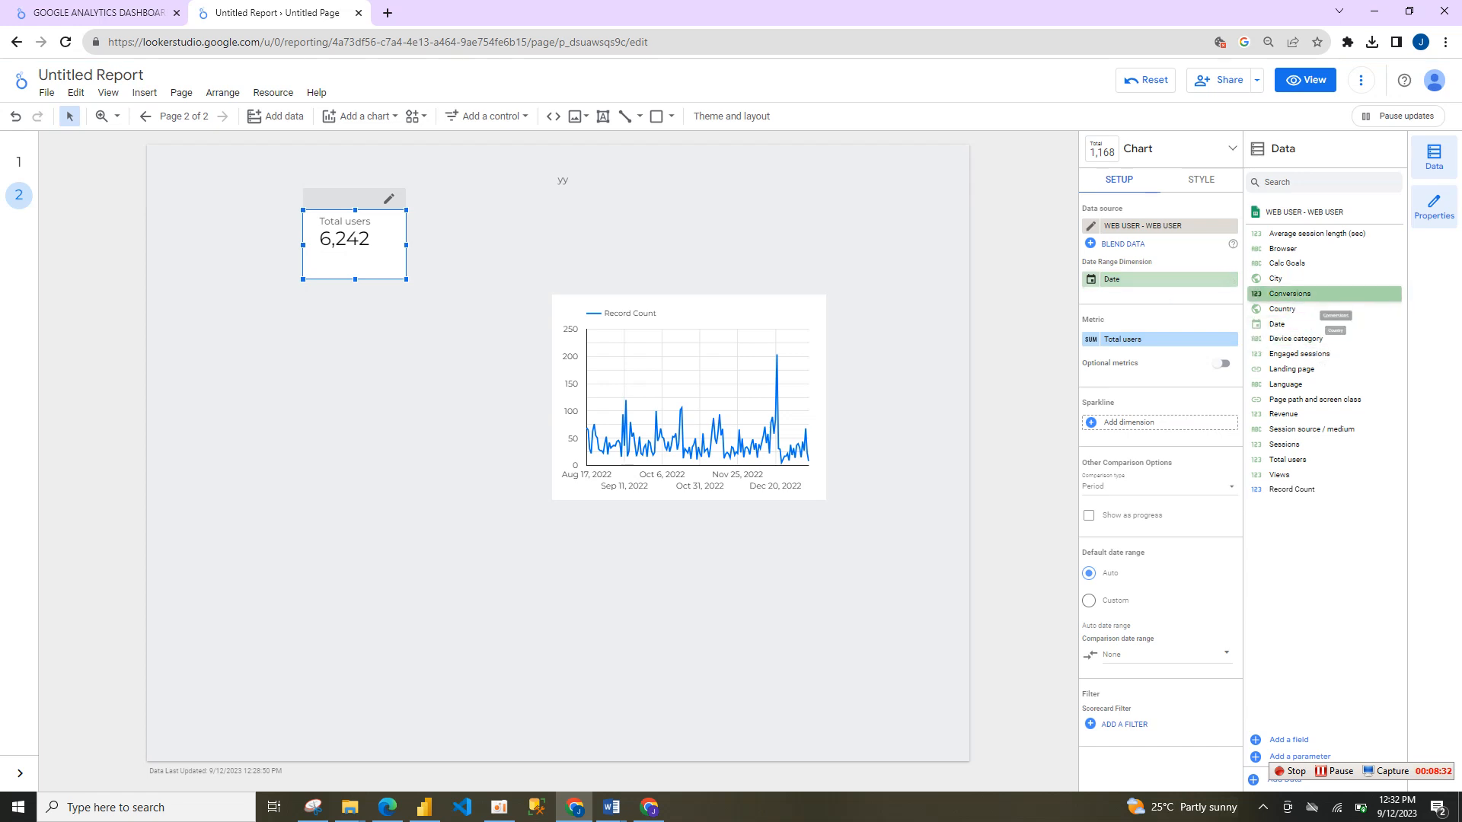
Step: Set the time series chart's dimension to Country and keep Date as its date range dimension
click(708, 381)
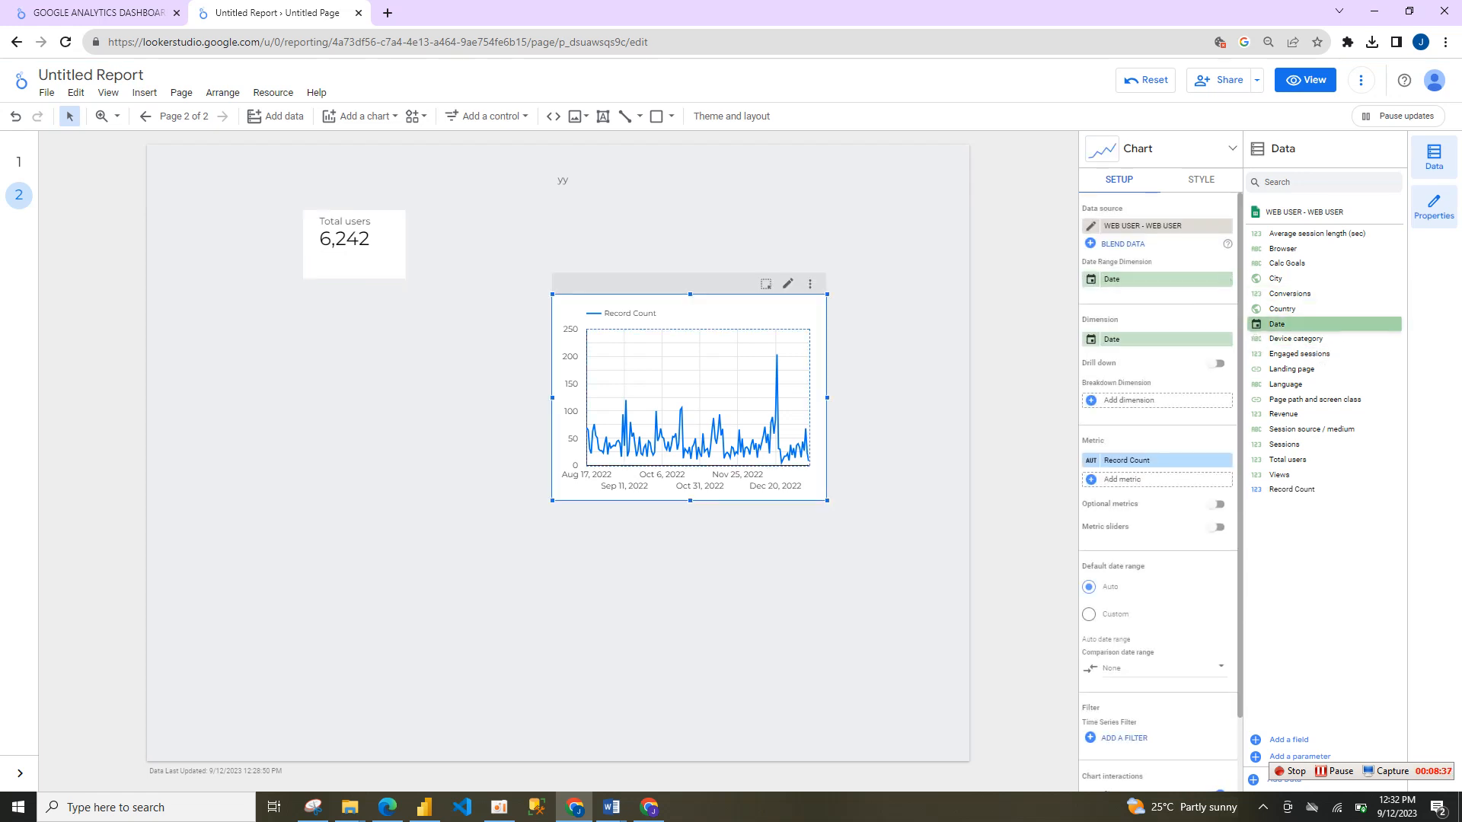
drag(1294, 308, 1158, 279)
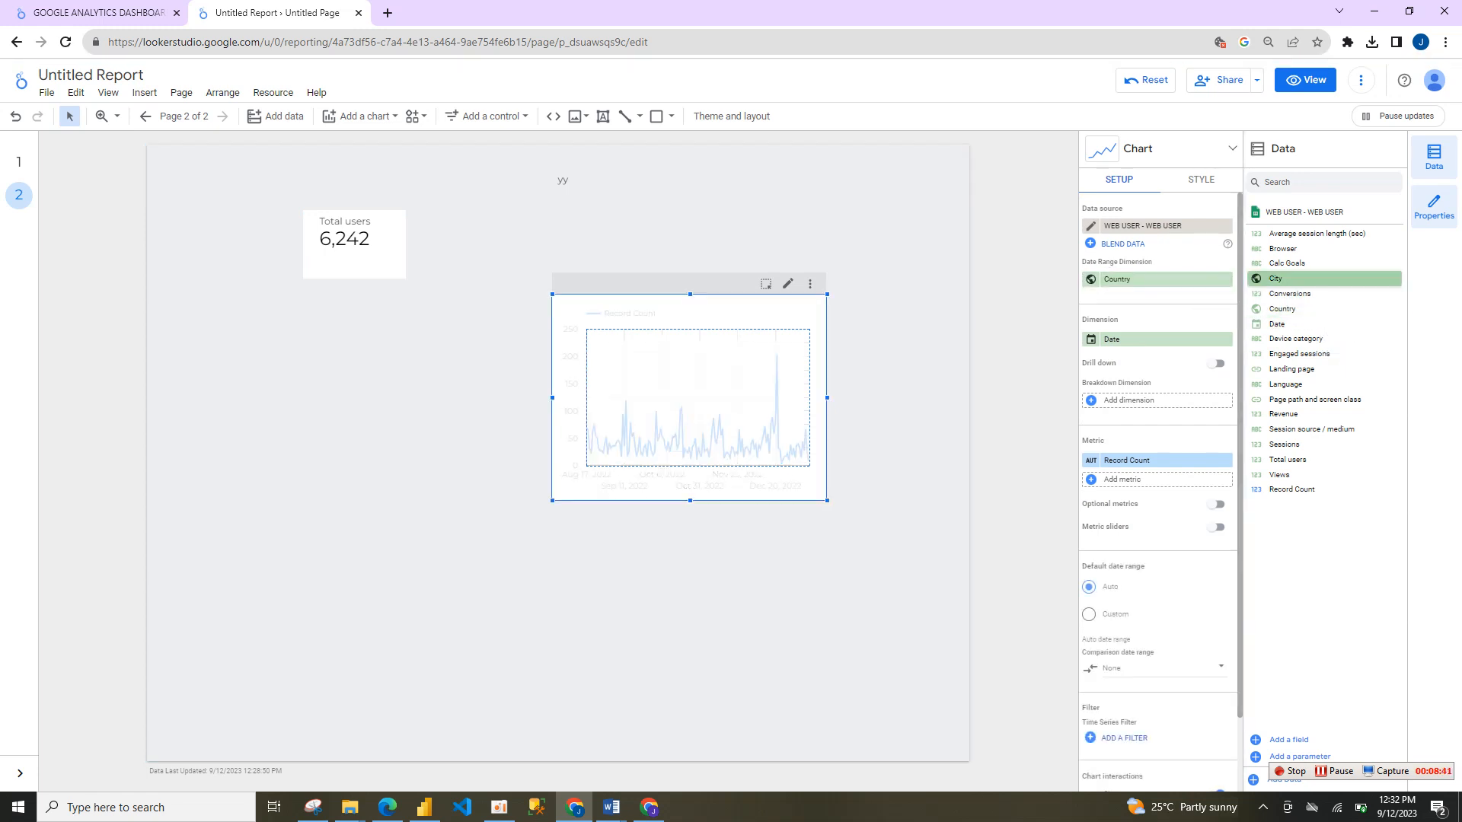
drag(1153, 280, 1154, 340)
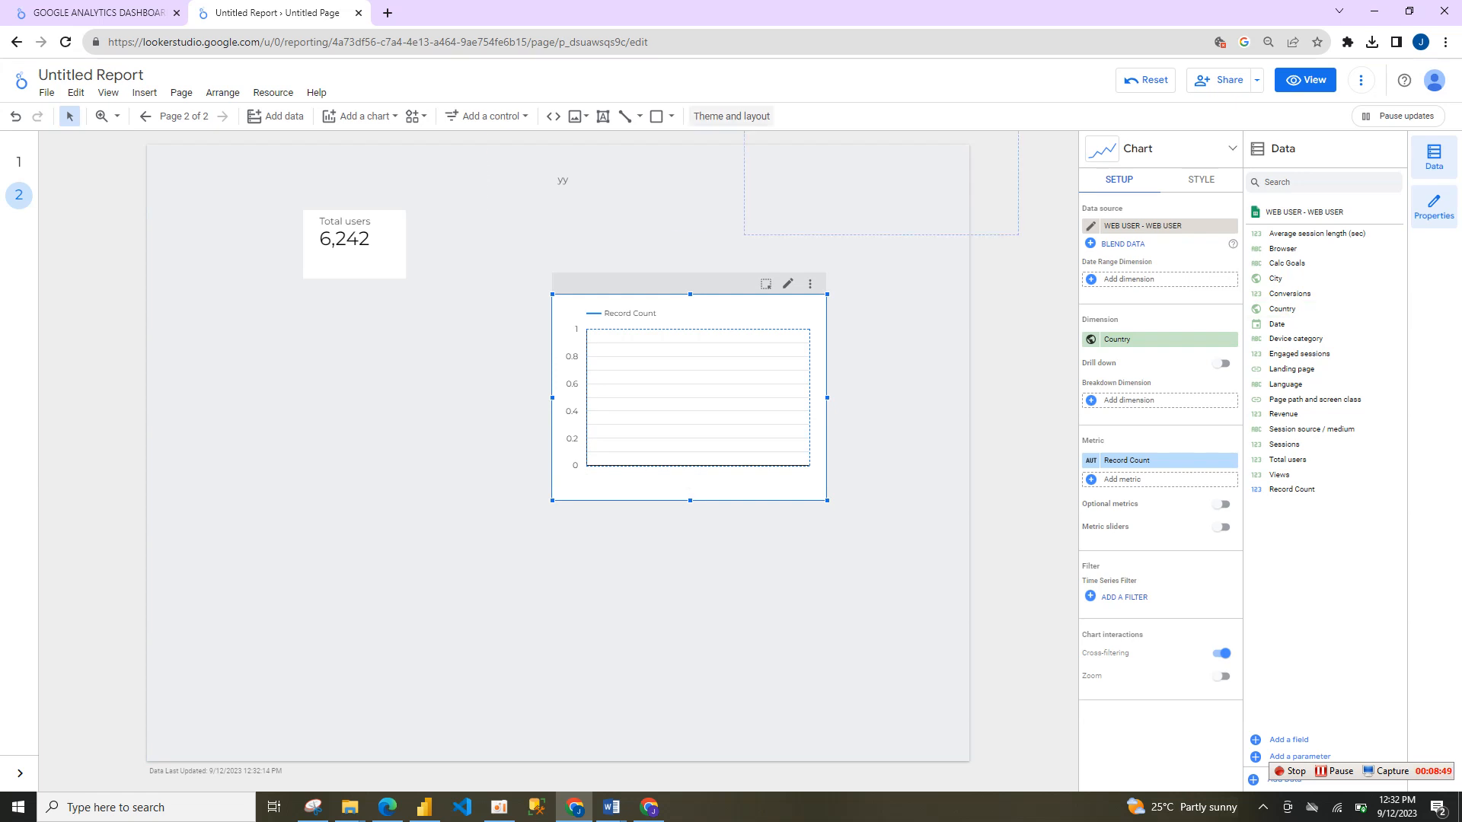
click(638, 200)
key(ctrl+z)
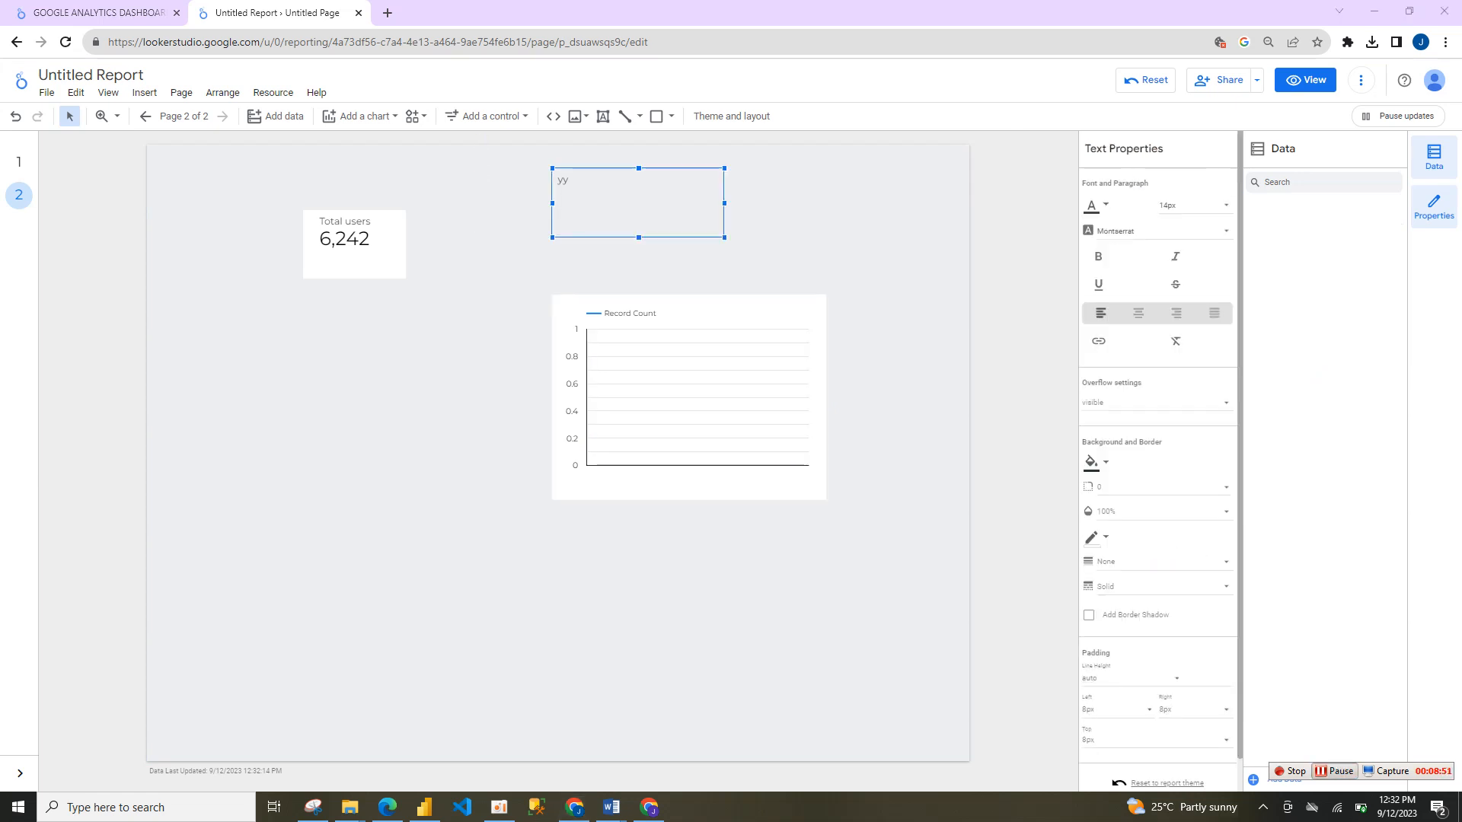
key(ctrl+y)
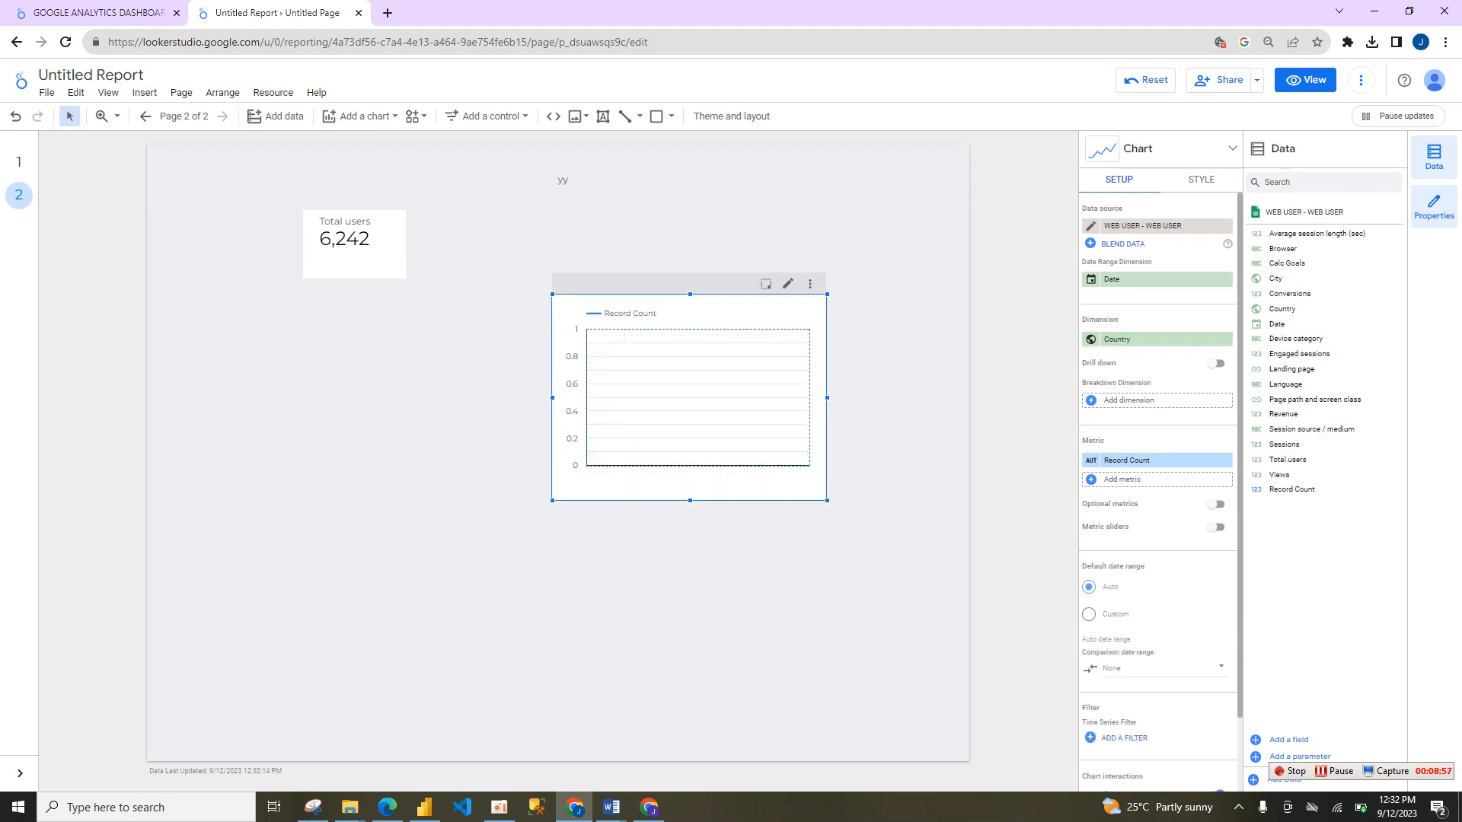
drag(1277, 324, 1329, 347)
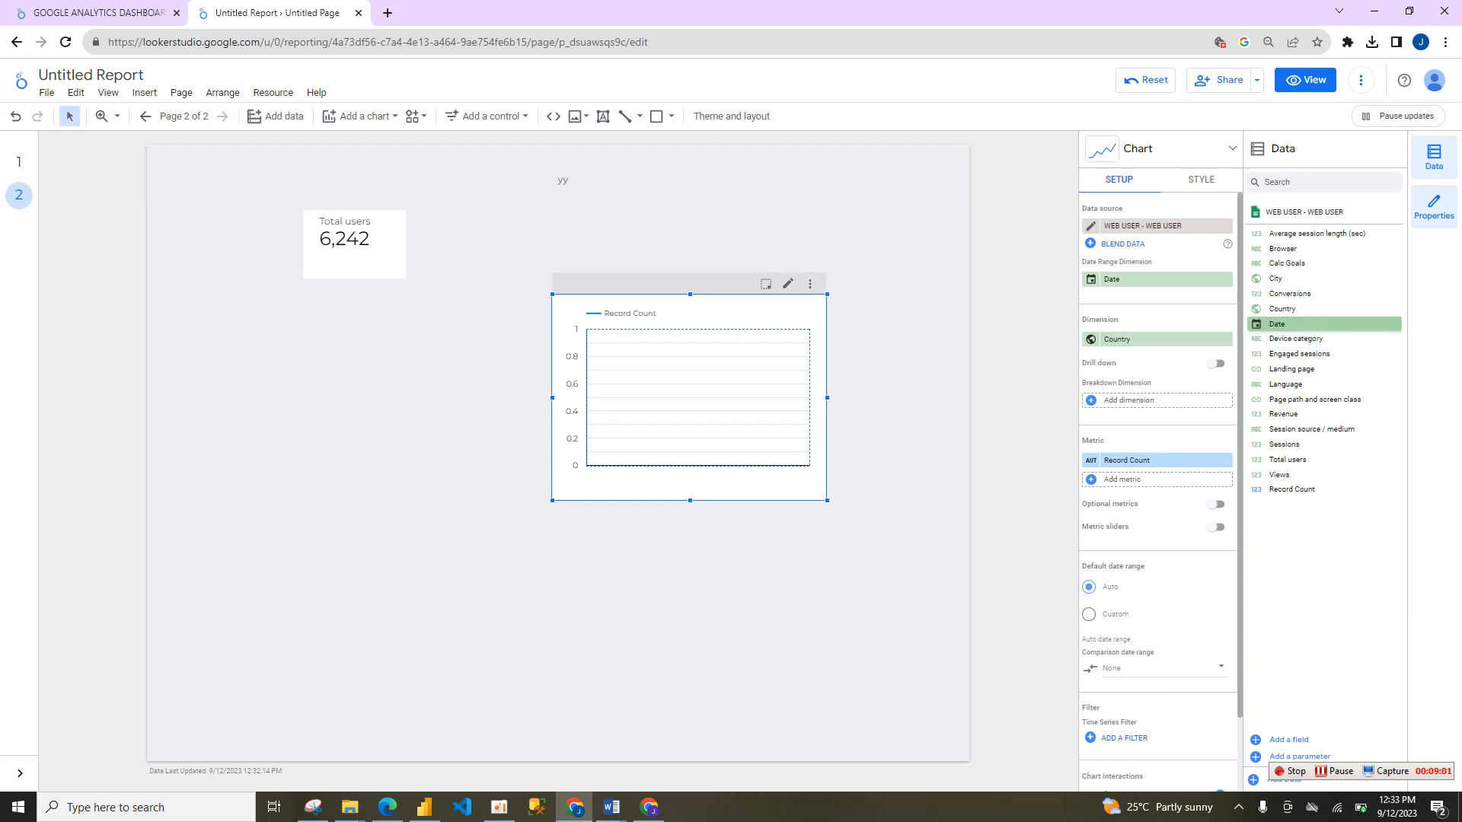
right_click(1137, 337)
right_click(1287, 325)
right_click(1298, 299)
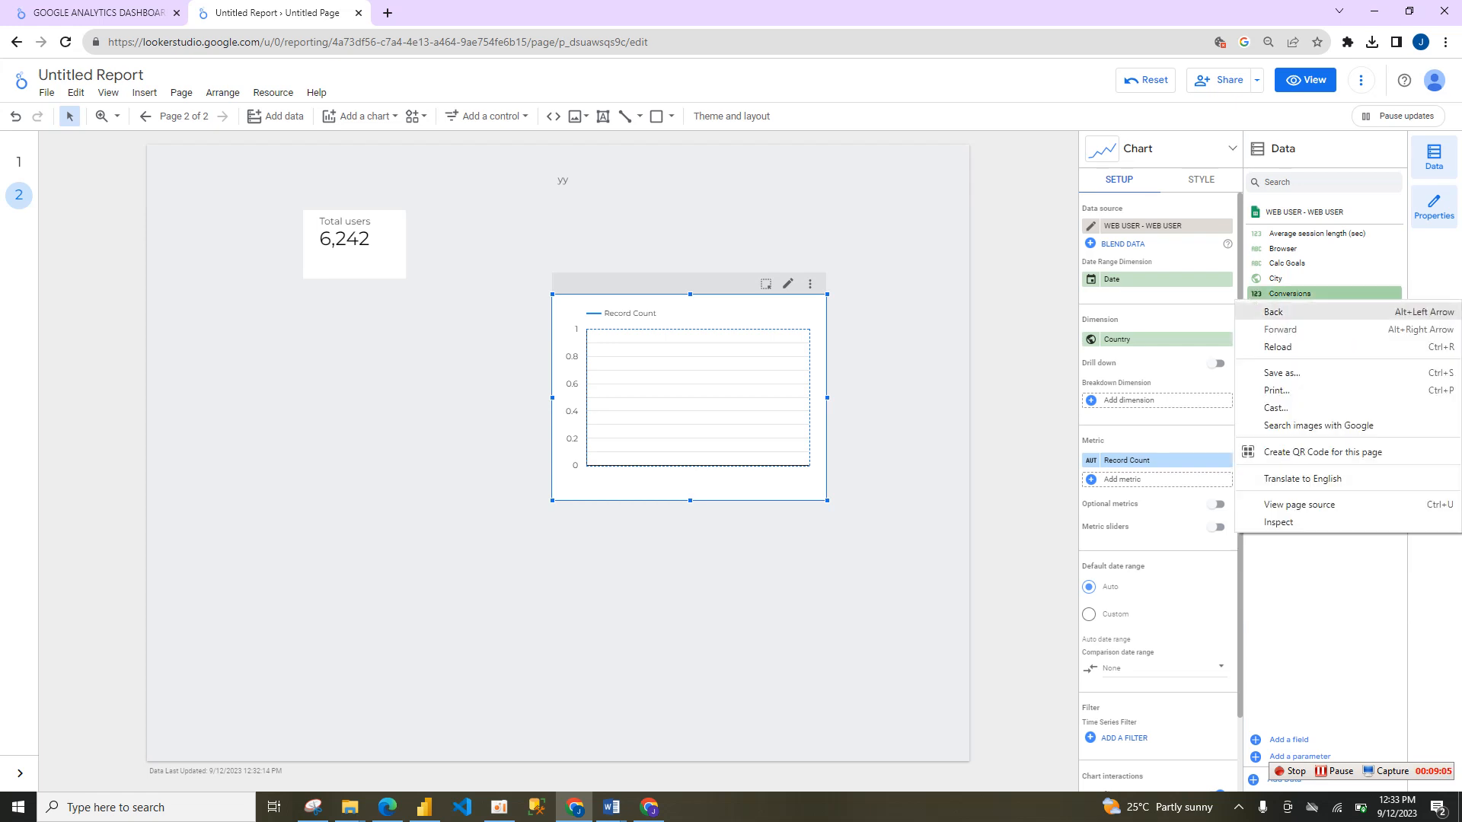
click(906, 365)
Step: Display the Total users scorecard value as compact numbers with a decimal precision of 0
click(354, 246)
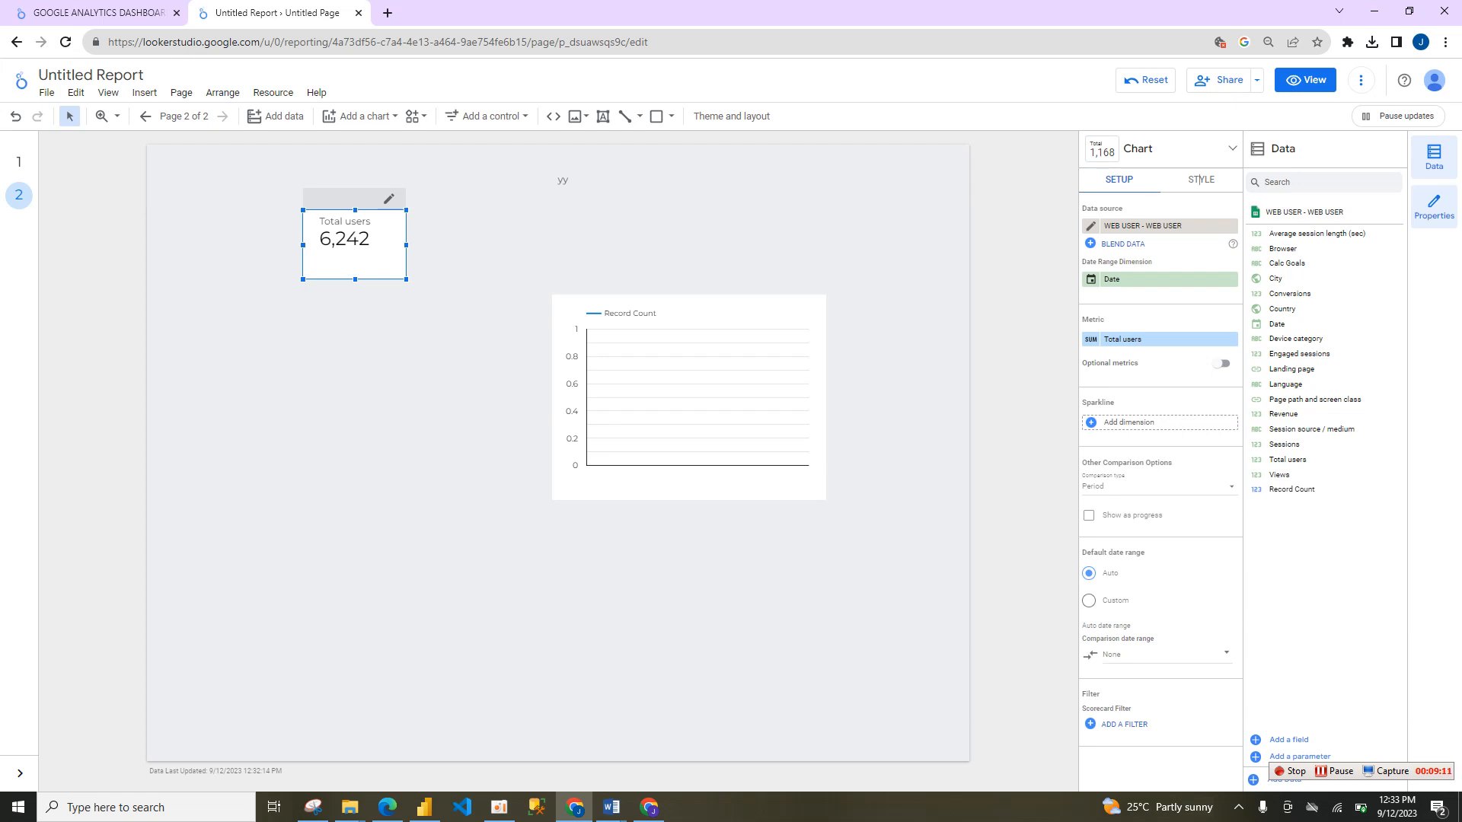
click(1201, 180)
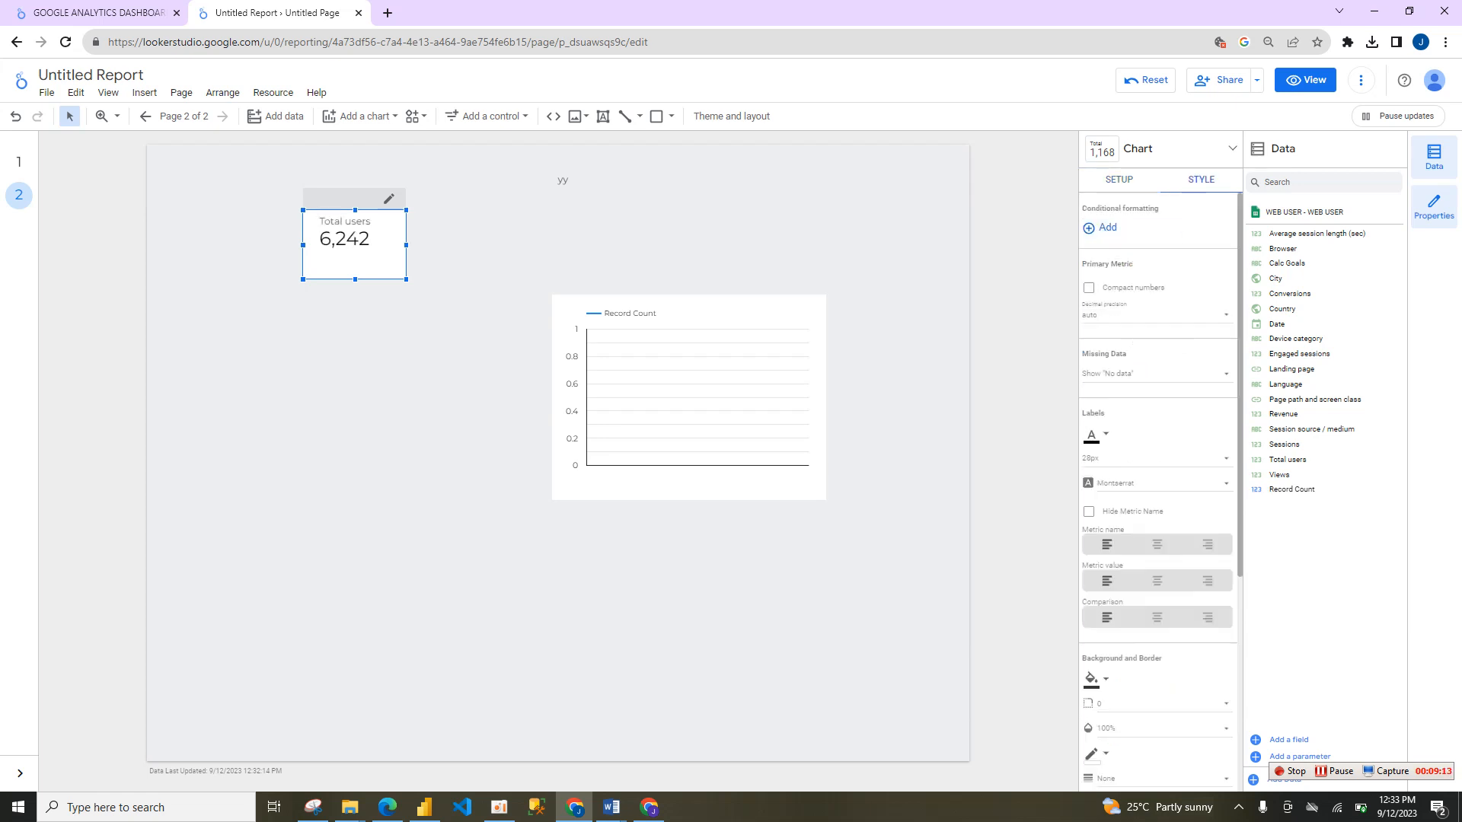
click(1089, 288)
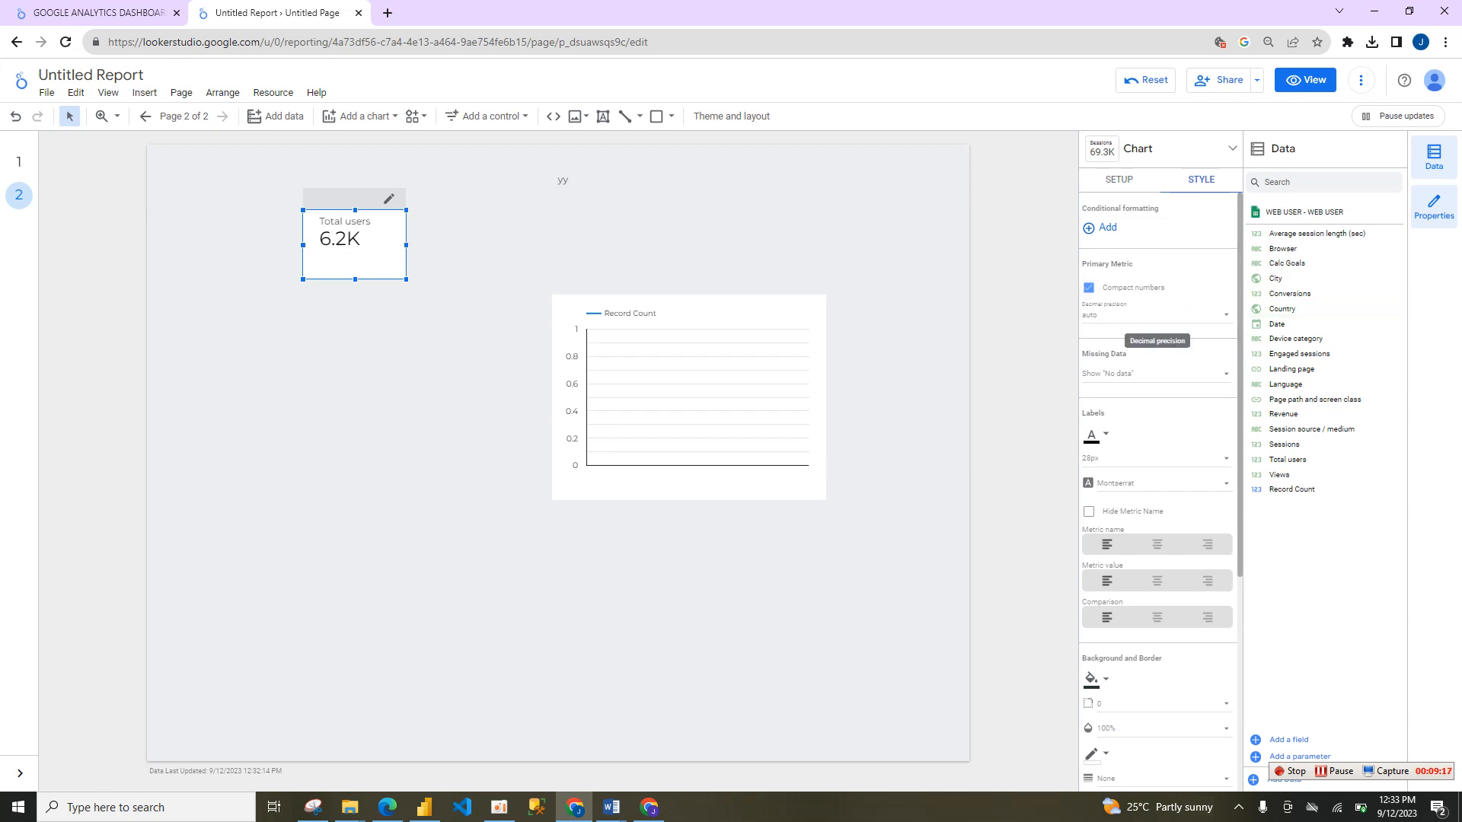
click(1154, 314)
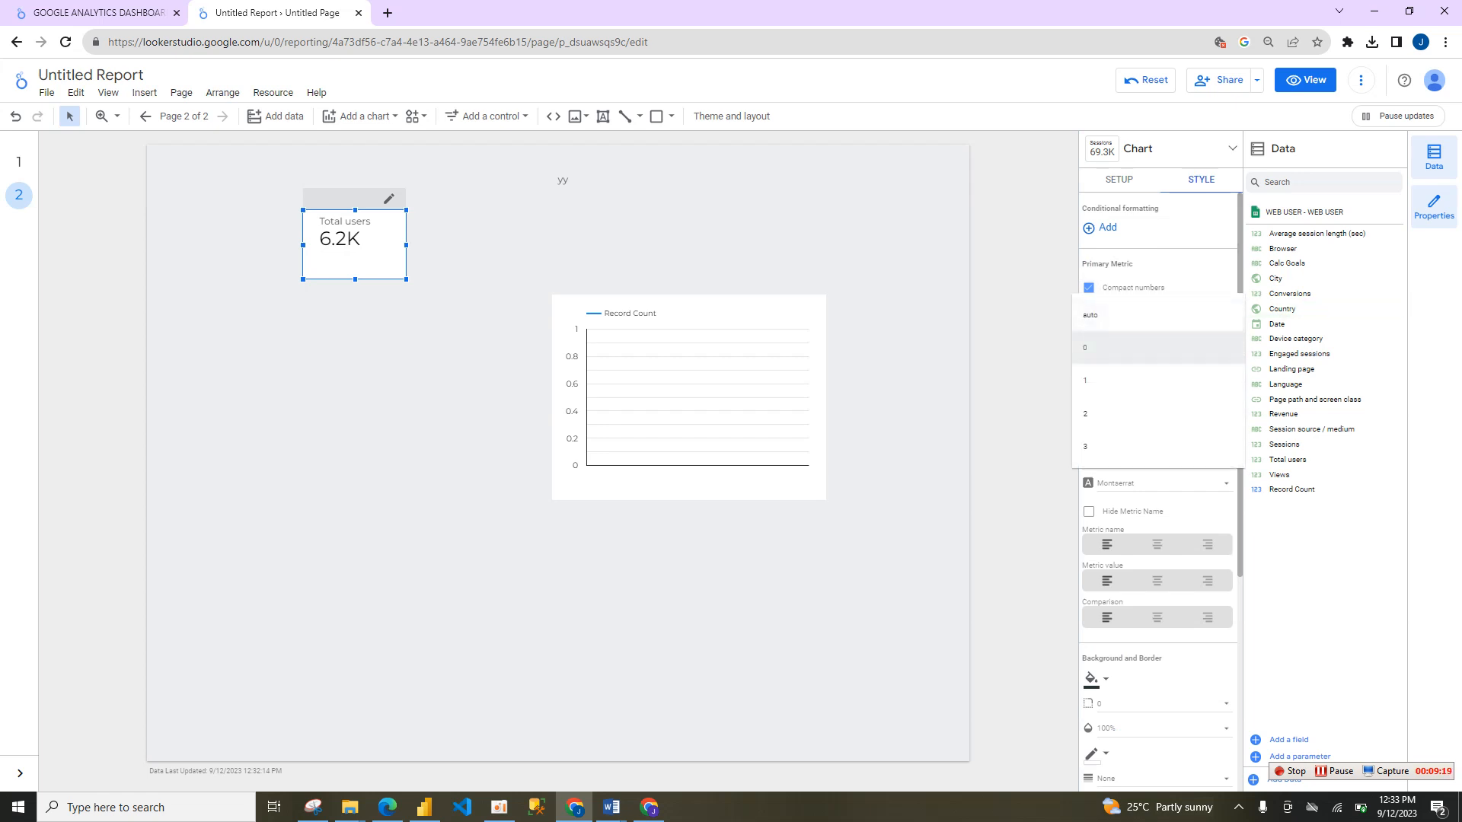
click(1119, 347)
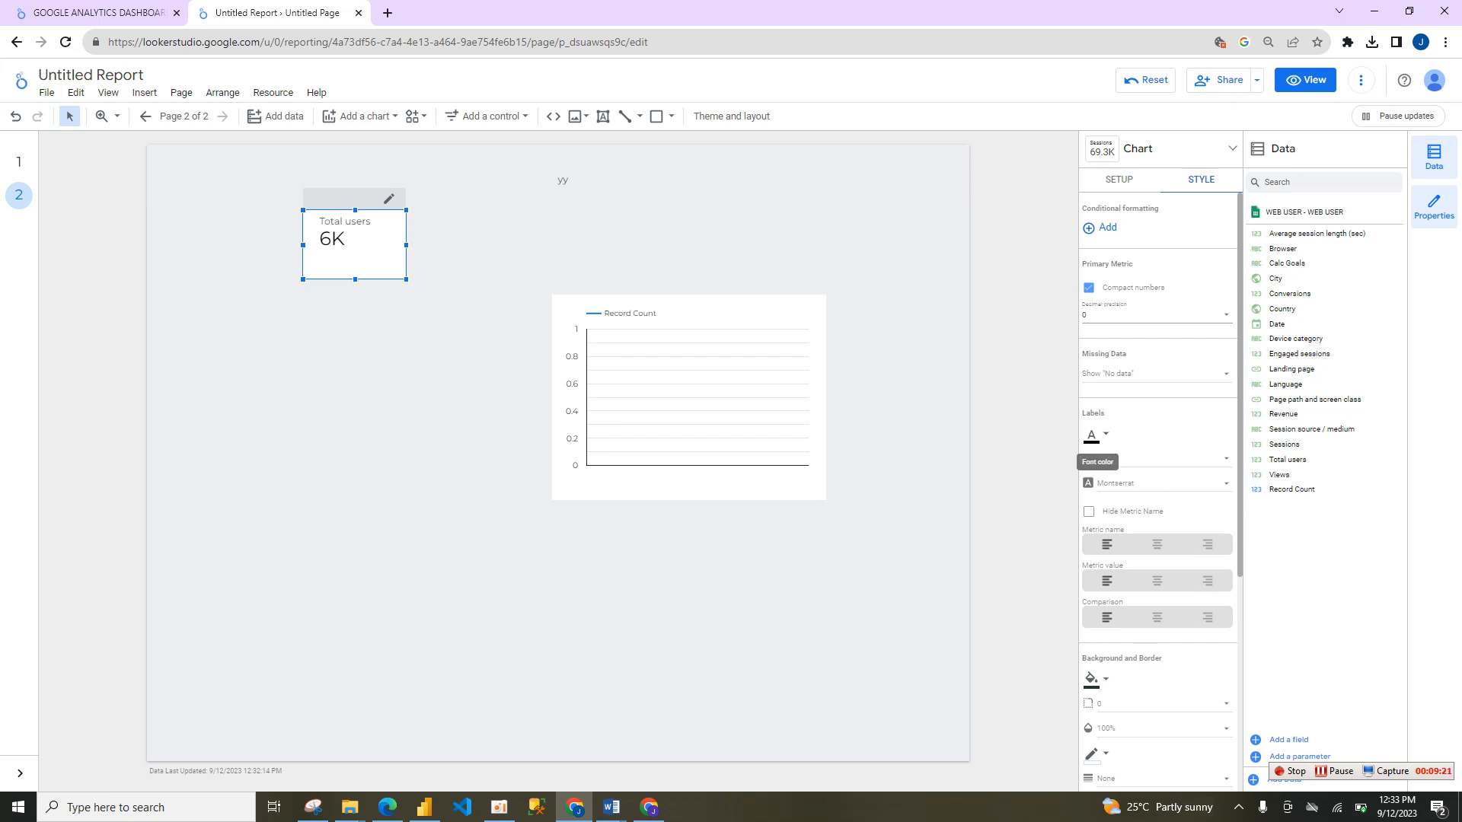
Step: Color the Total users scorecard's labels with the pink theme color and center its metric name, metric value and comparison
click(1094, 435)
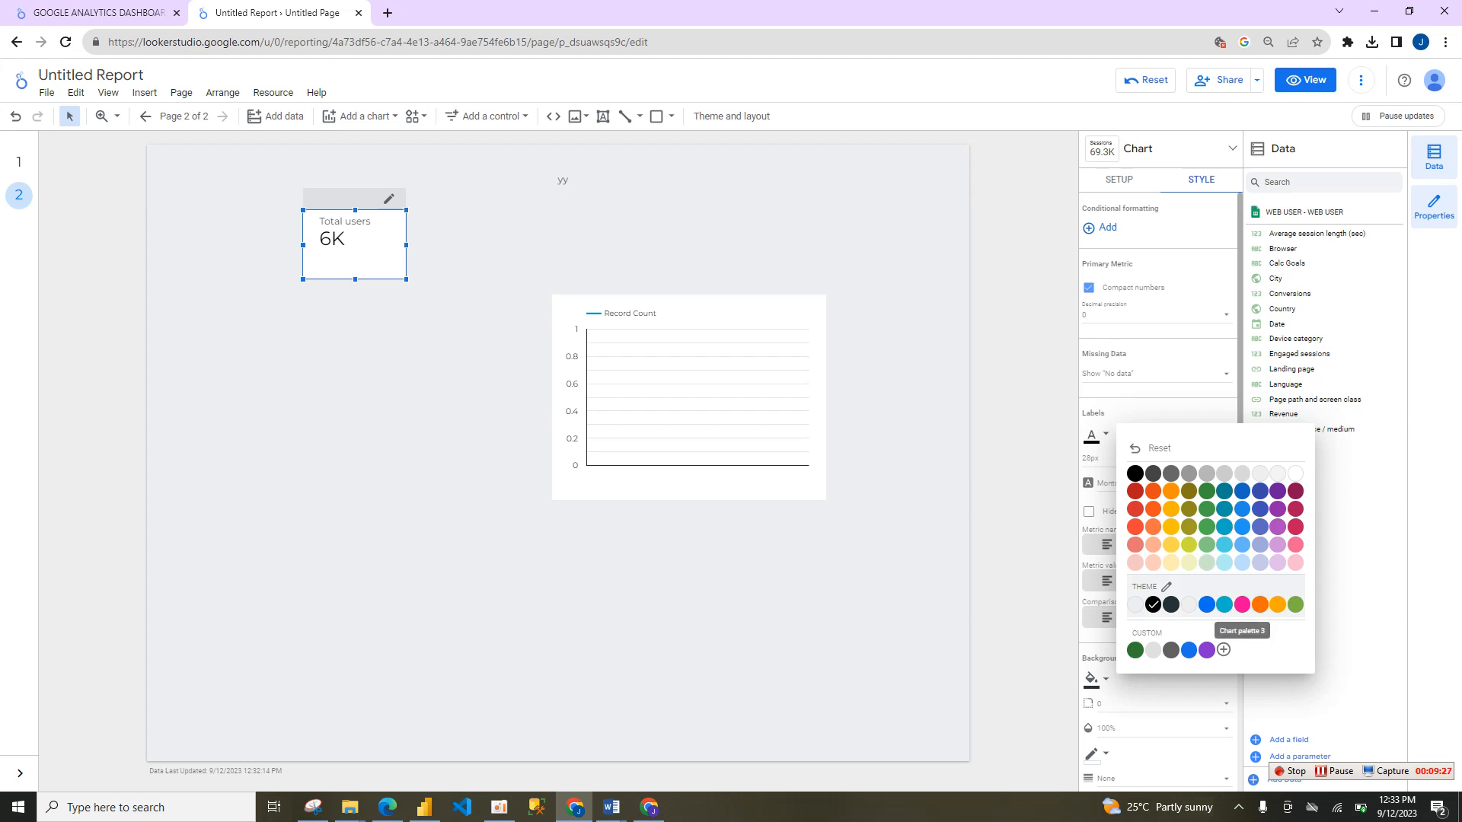
click(1242, 605)
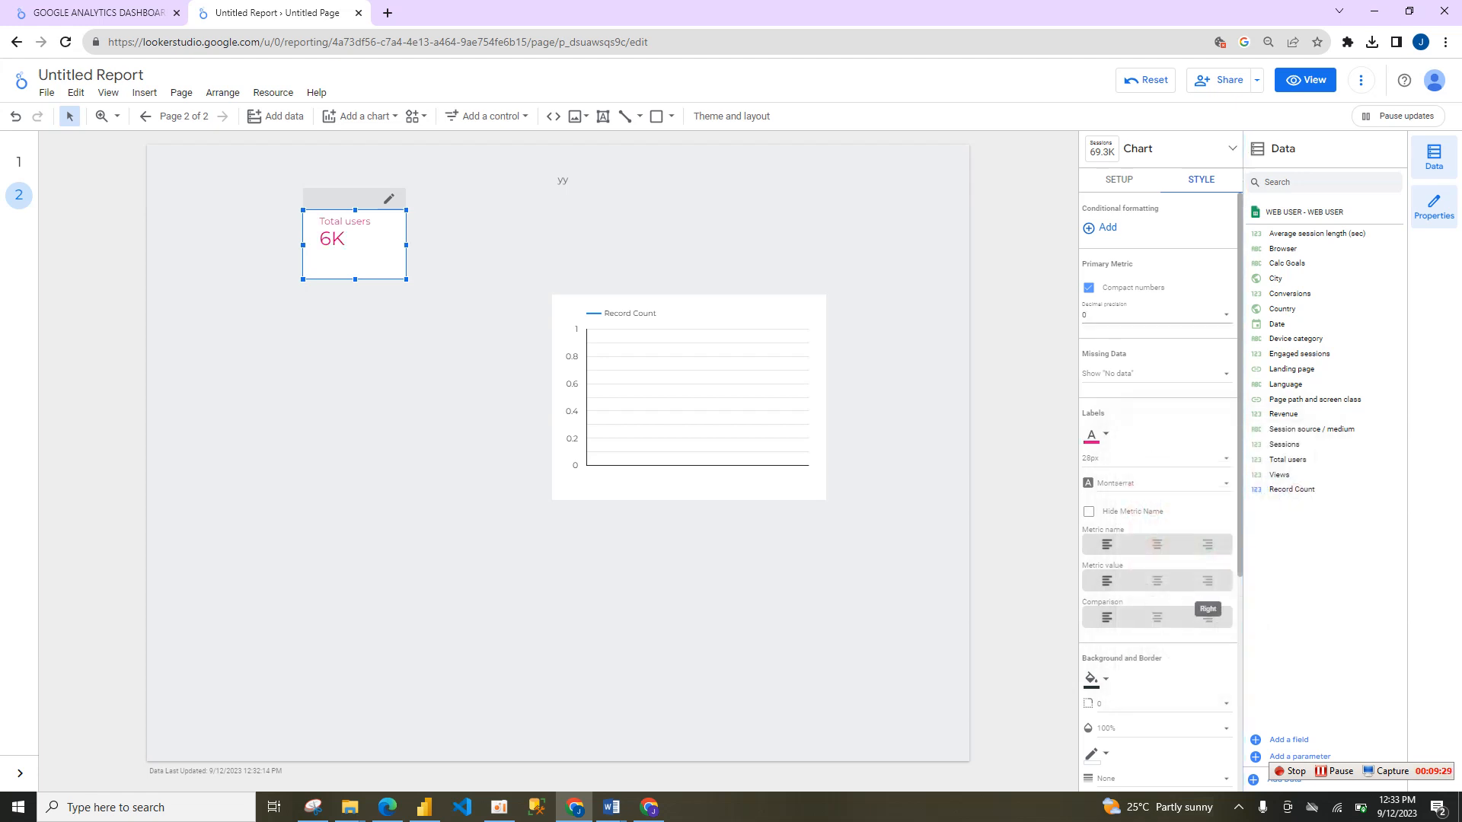
click(1156, 545)
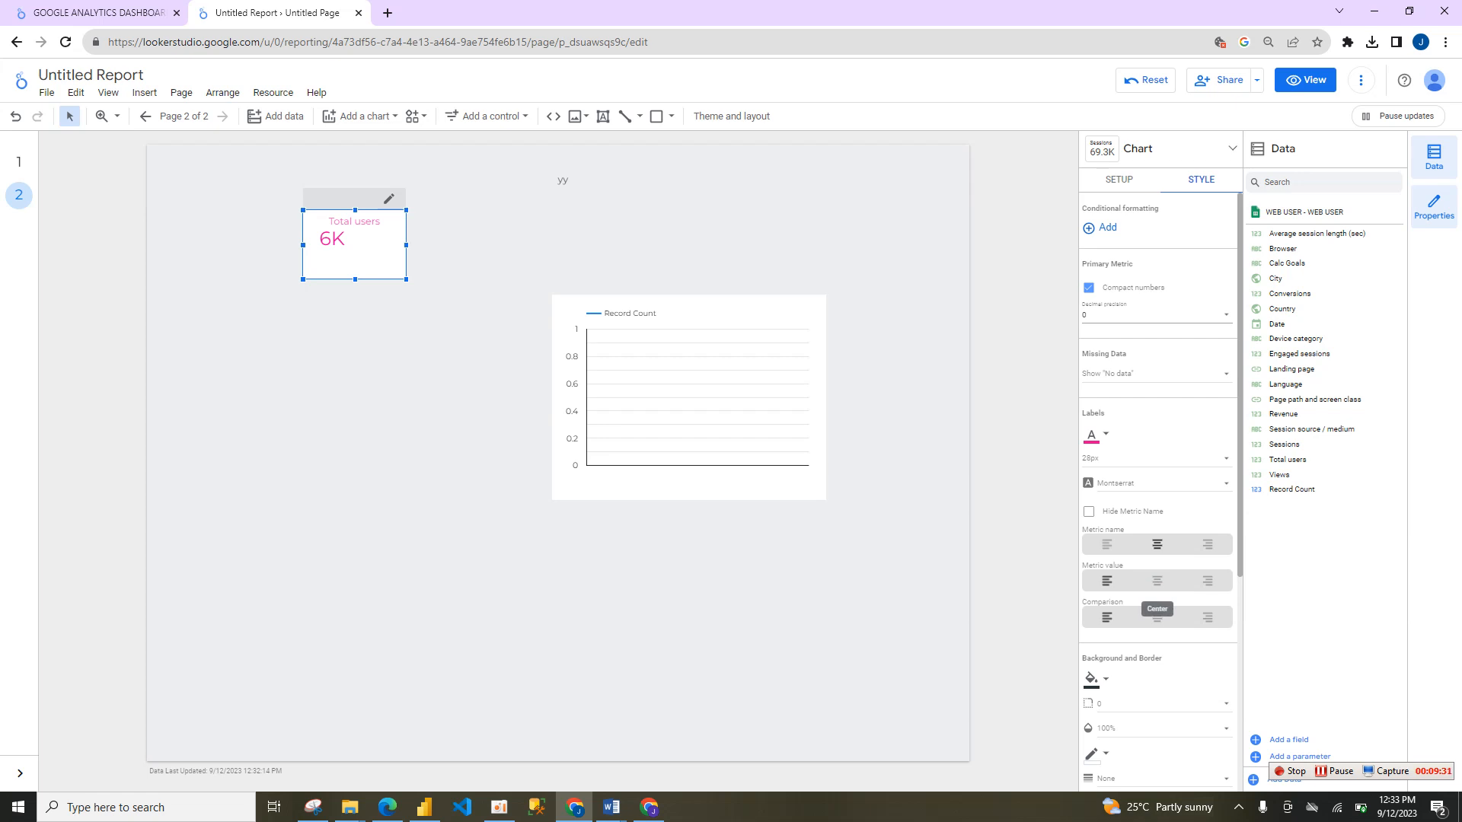
click(1157, 581)
click(1157, 618)
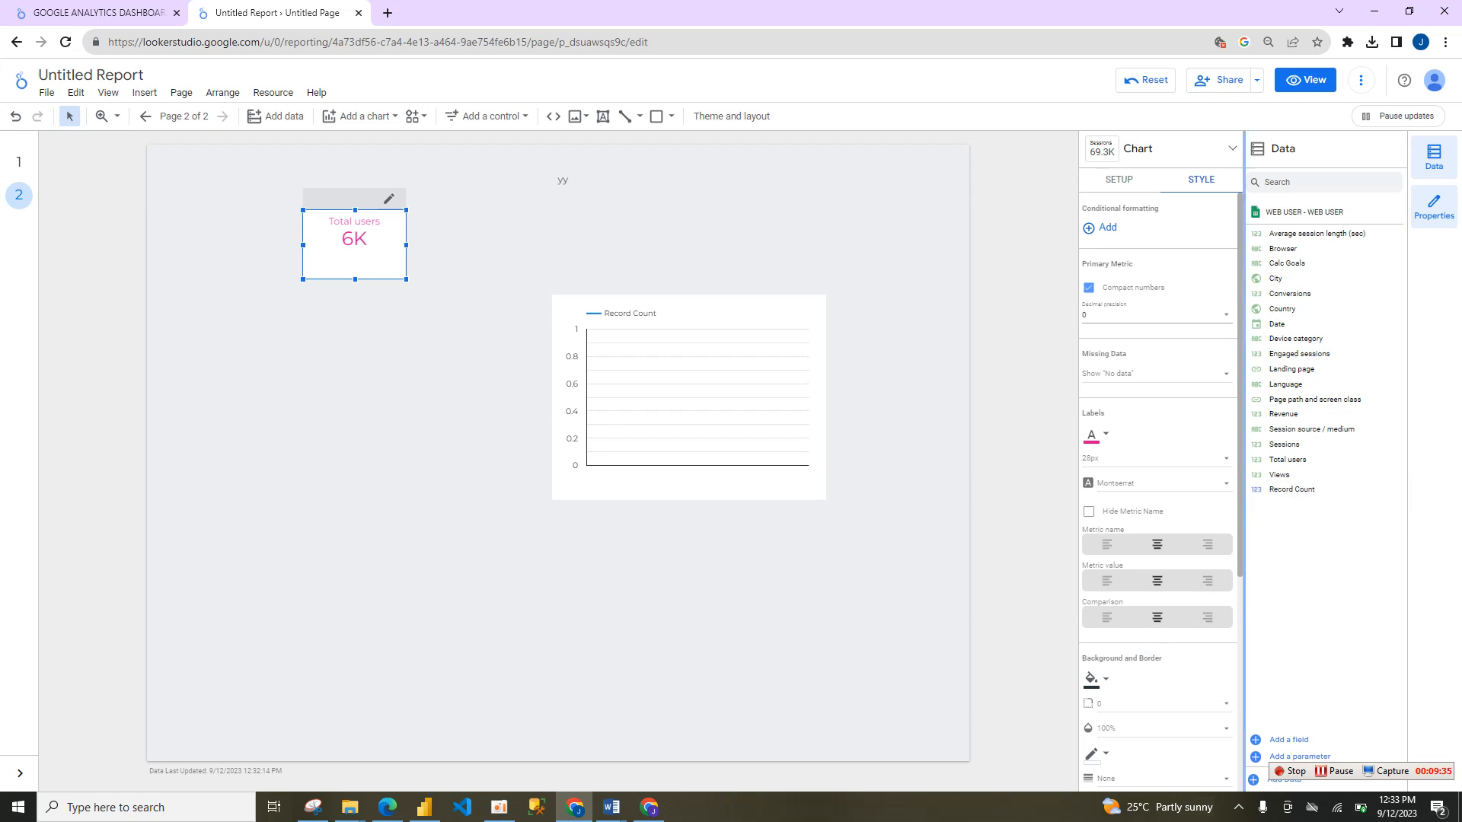
scroll(1157, 457, down, 5)
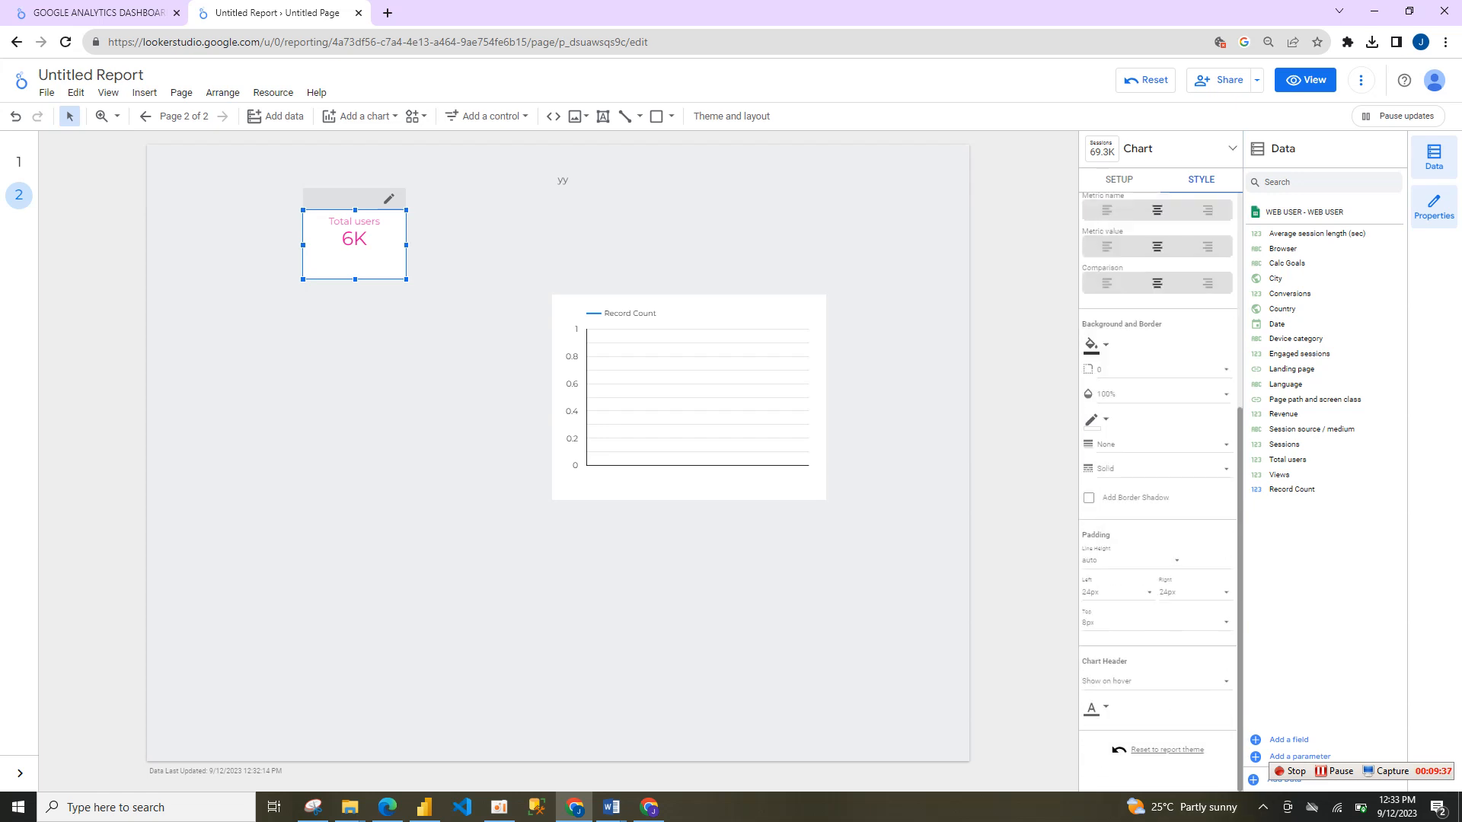
scroll(1157, 457, up, 5)
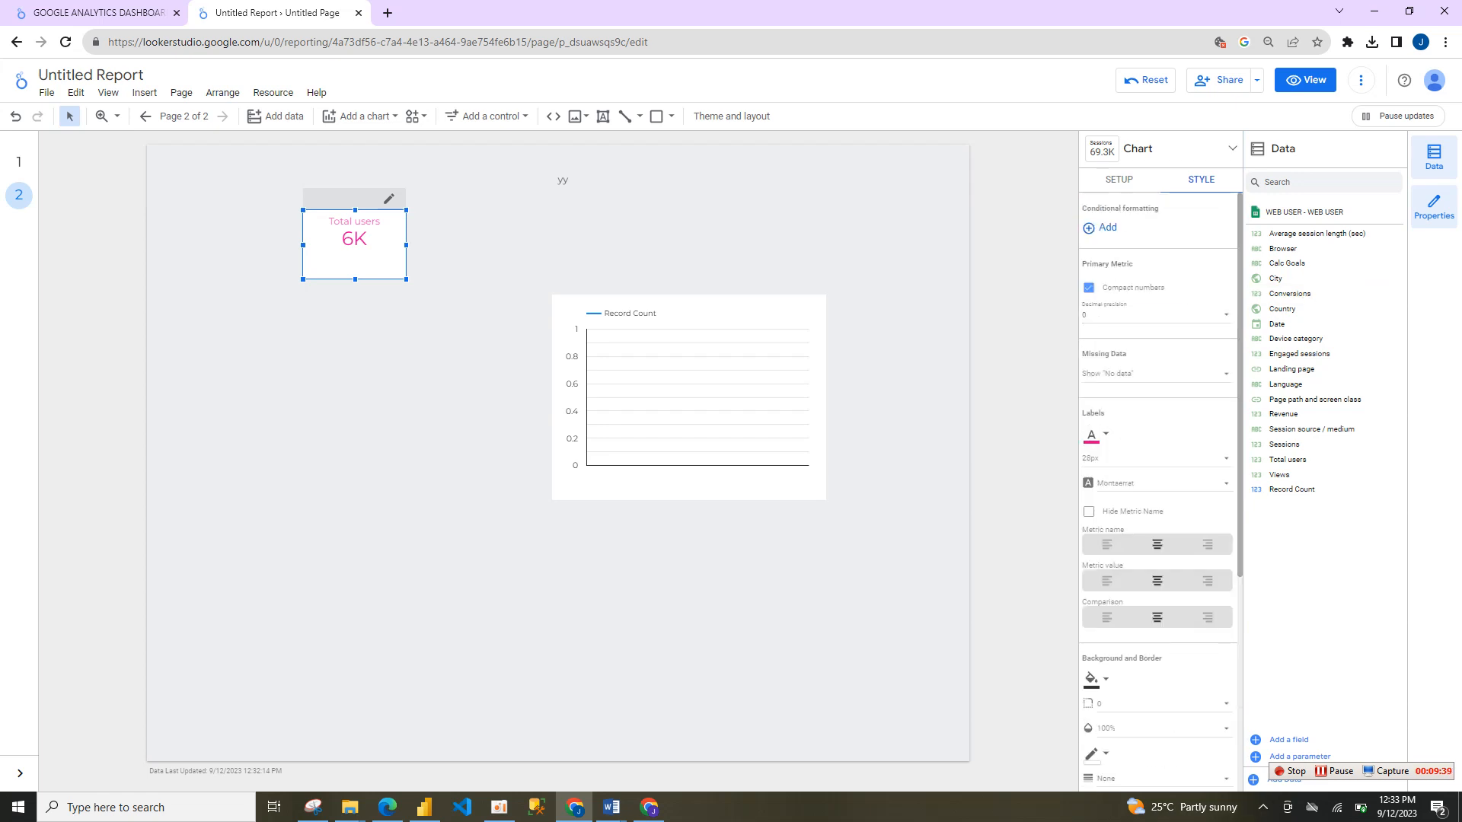